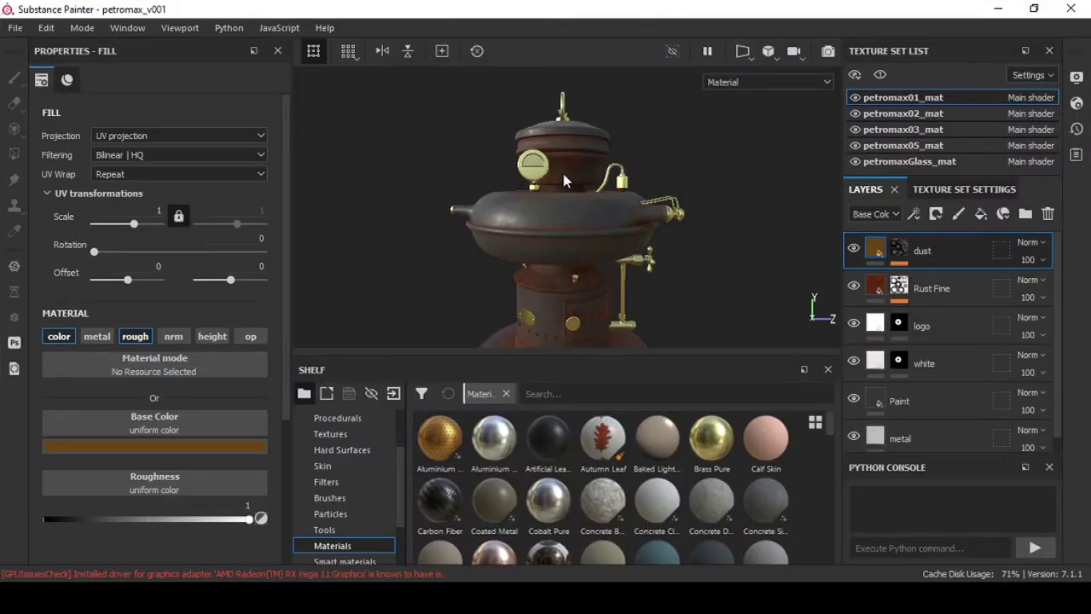
Step: Delete the Brass Pure fill layer from the petromax02_mat texture set
{"action": "left_click", "coordinate": [899, 114]}
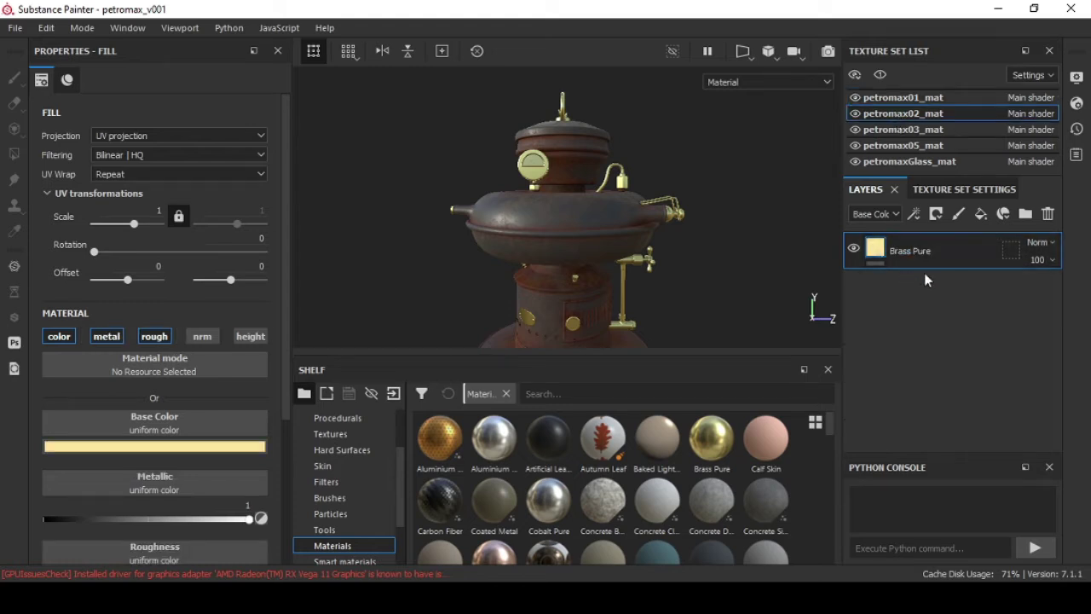
{"action": "left_click", "coordinate": [1049, 213]}
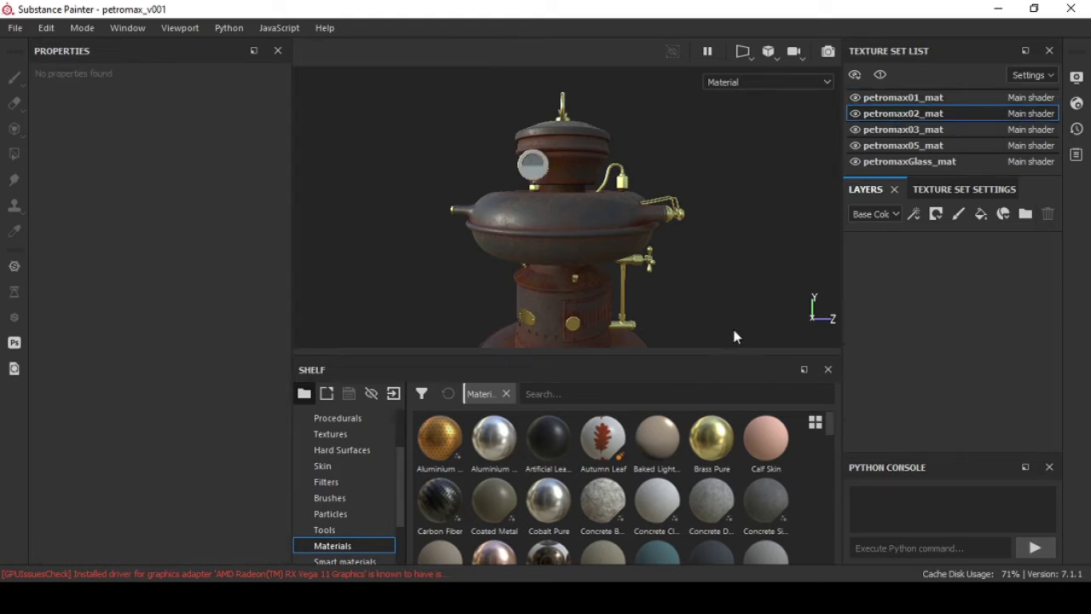
Step: Drop the Bronze Armor smart material into petromax02_mat's layer stack and zoom in on the gauge
{"action": "scroll", "coordinate": [327, 485], "scroll_direction": "down", "scroll_amount": 1}
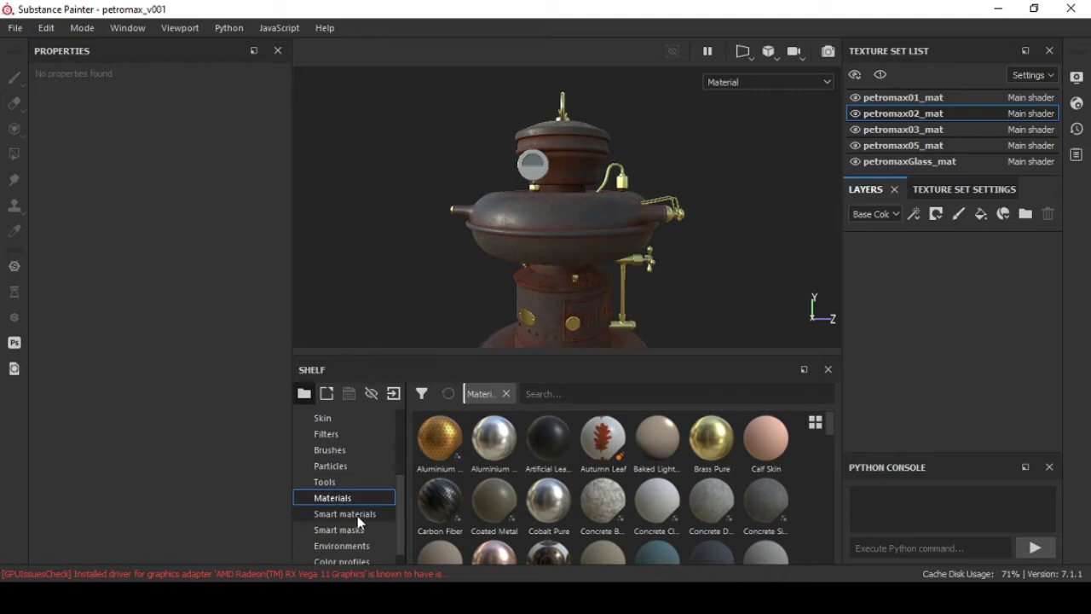
{"action": "left_click", "coordinate": [358, 515]}
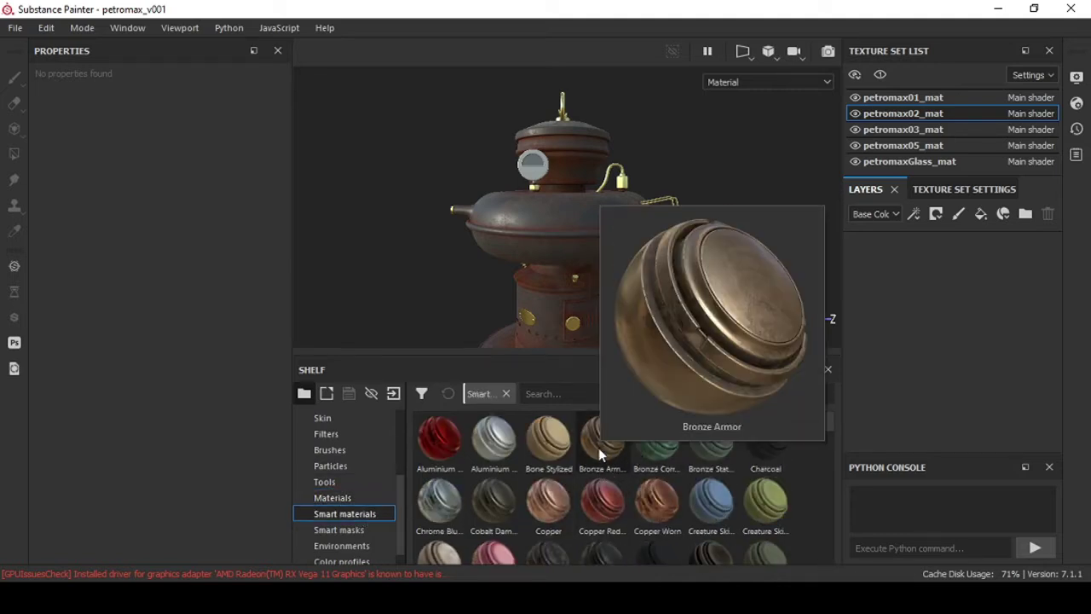
{"action": "left_click", "coordinate": [599, 449]}
{"action": "left_click_drag", "start_coordinate": [599, 454], "coordinate": [927, 305]}
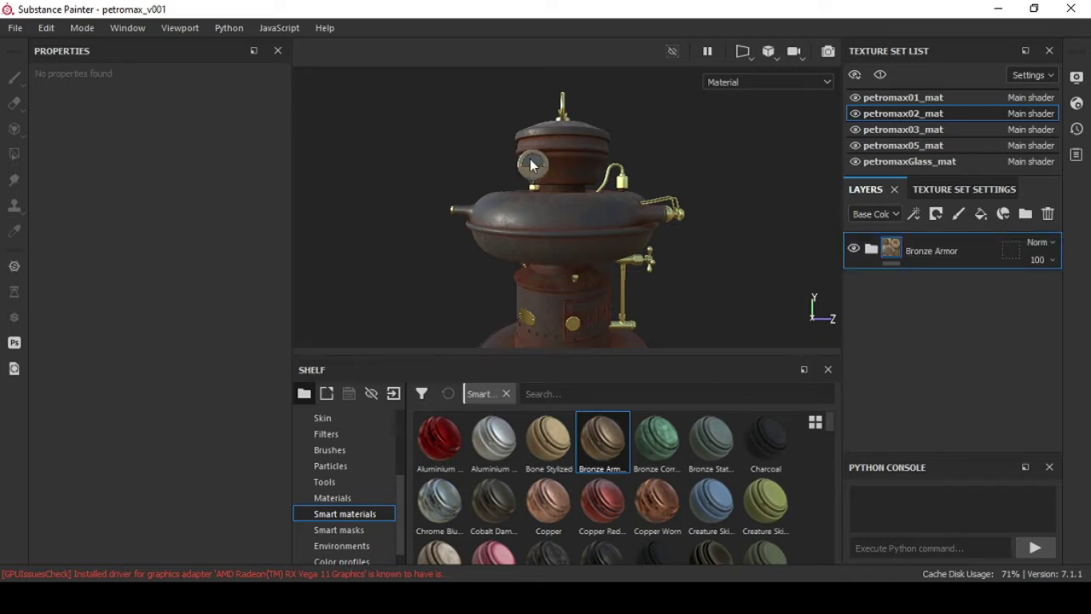
{"action": "scroll", "coordinate": [529, 162], "scroll_direction": "up", "scroll_amount": 2}
{"action": "scroll", "coordinate": [528, 162], "scroll_direction": "up", "scroll_amount": 2}
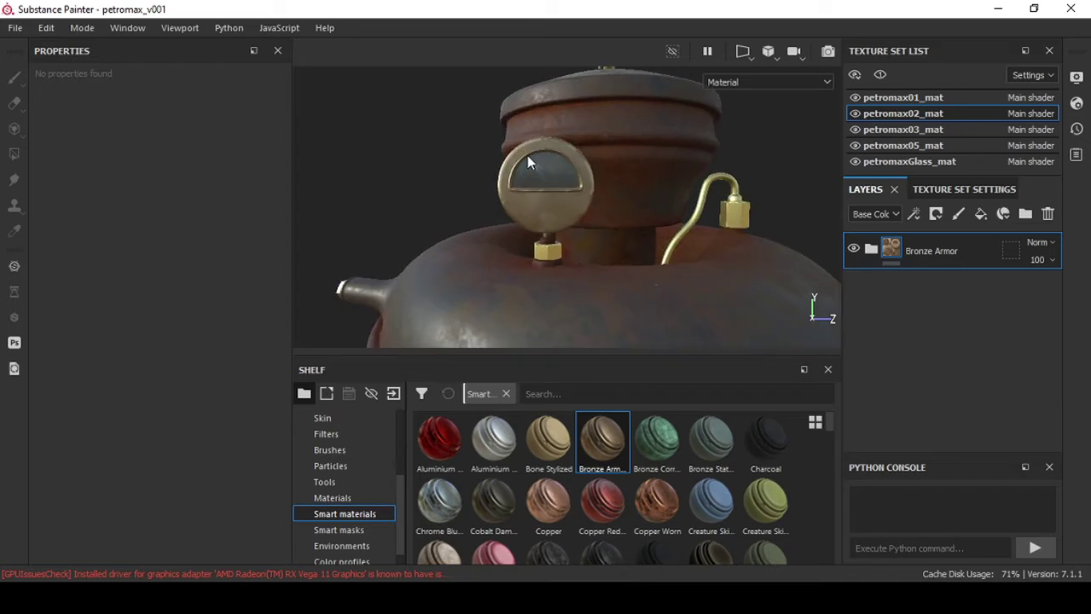
{"action": "scroll", "coordinate": [528, 162], "scroll_direction": "up", "scroll_amount": 2}
{"action": "scroll", "coordinate": [528, 162], "scroll_direction": "up", "scroll_amount": 2}
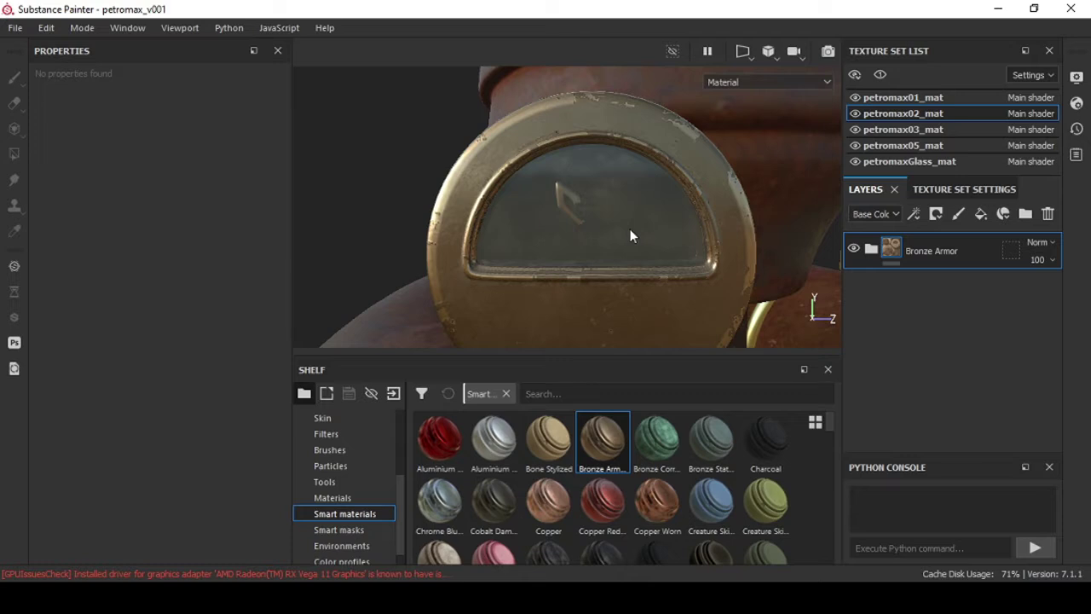
Step: Add a fill layer above Bronze Armor and name it 'texture'
{"action": "left_click", "coordinate": [1003, 214]}
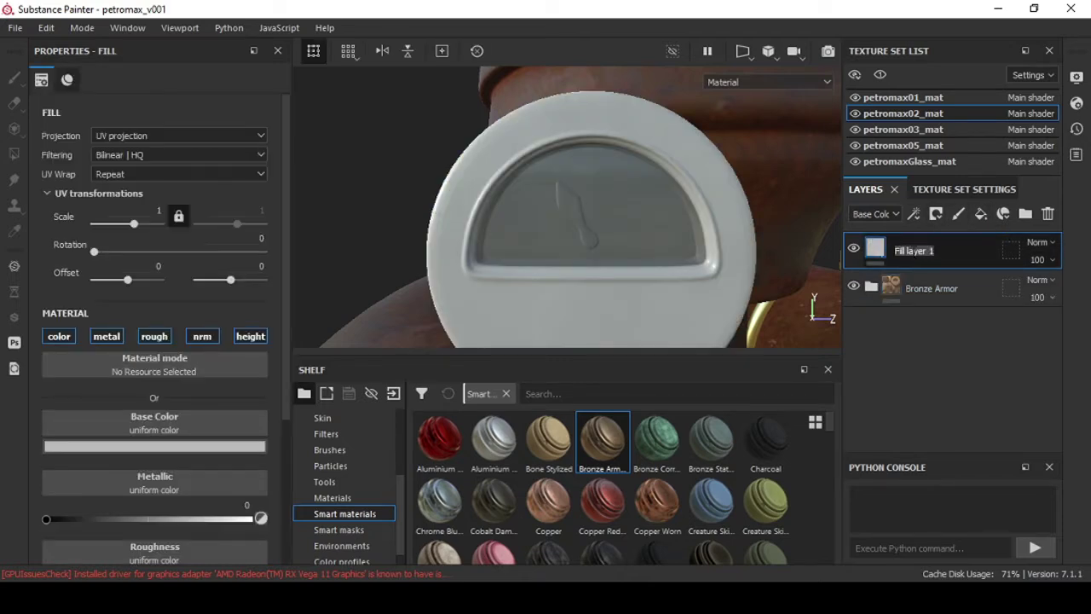
{"action": "type", "text": "texture"}
{"action": "key", "text": "Return"}
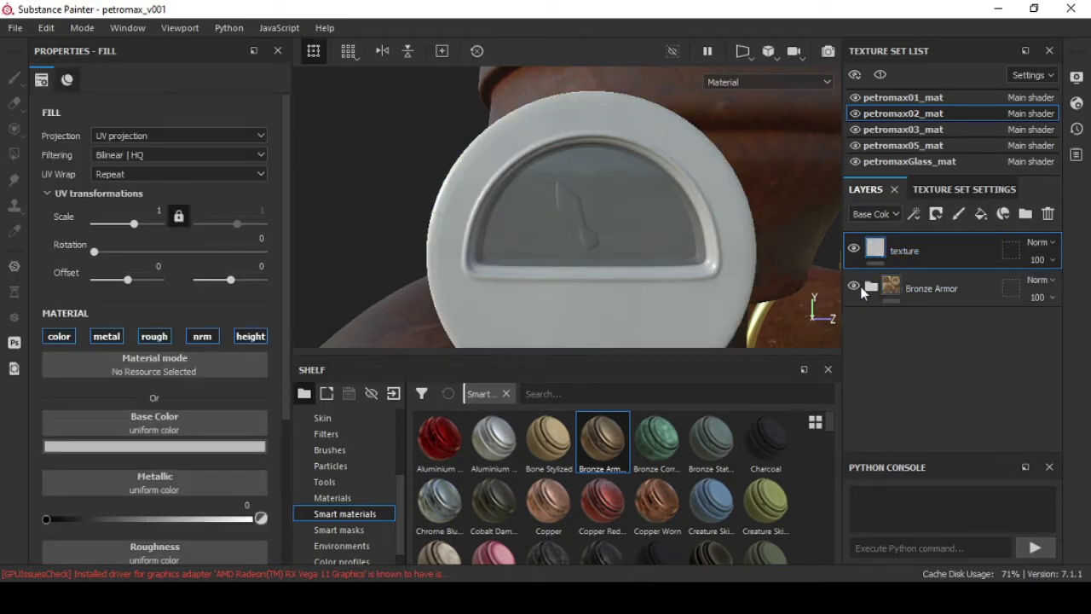
Step: Import products-pressure.jpg from Explorer into the shelf with usage set to texture
{"action": "key", "text": "alt+Tab"}
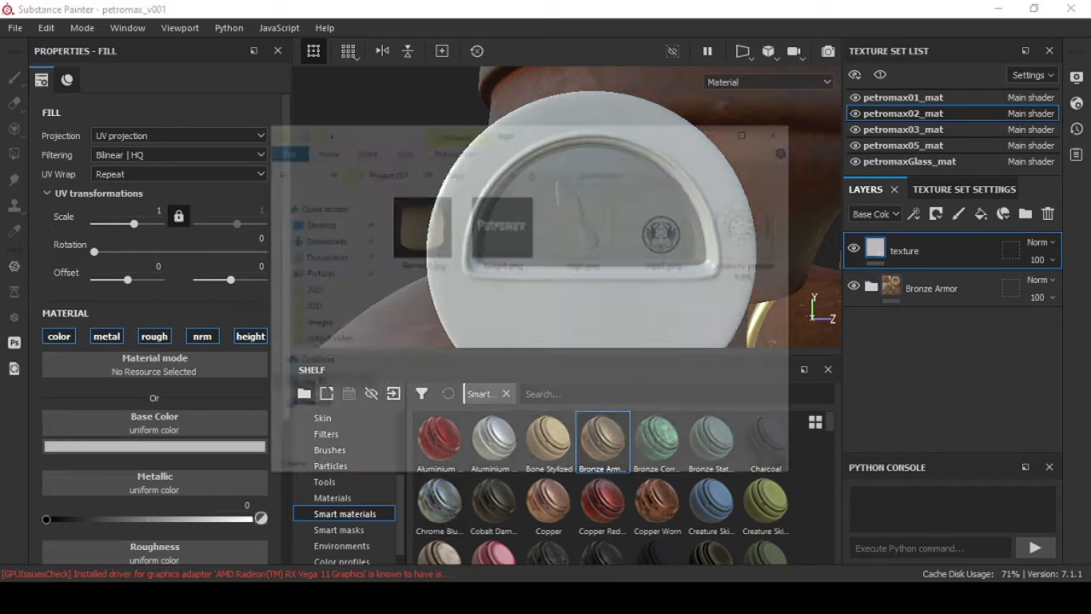
{"action": "left_click", "coordinate": [793, 145]}
{"action": "left_click_drag", "start_coordinate": [792, 145], "coordinate": [804, 479]}
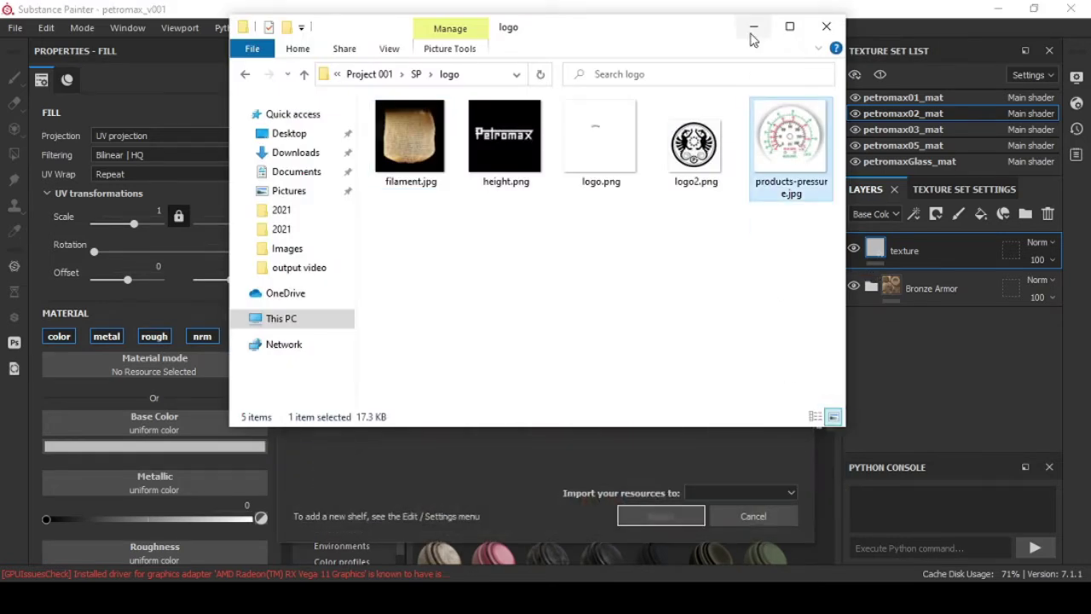
{"action": "left_click", "coordinate": [747, 135]}
{"action": "left_click", "coordinate": [784, 186]}
{"action": "left_click", "coordinate": [738, 492]}
{"action": "left_click", "coordinate": [734, 518]}
{"action": "left_click", "coordinate": [660, 516]}
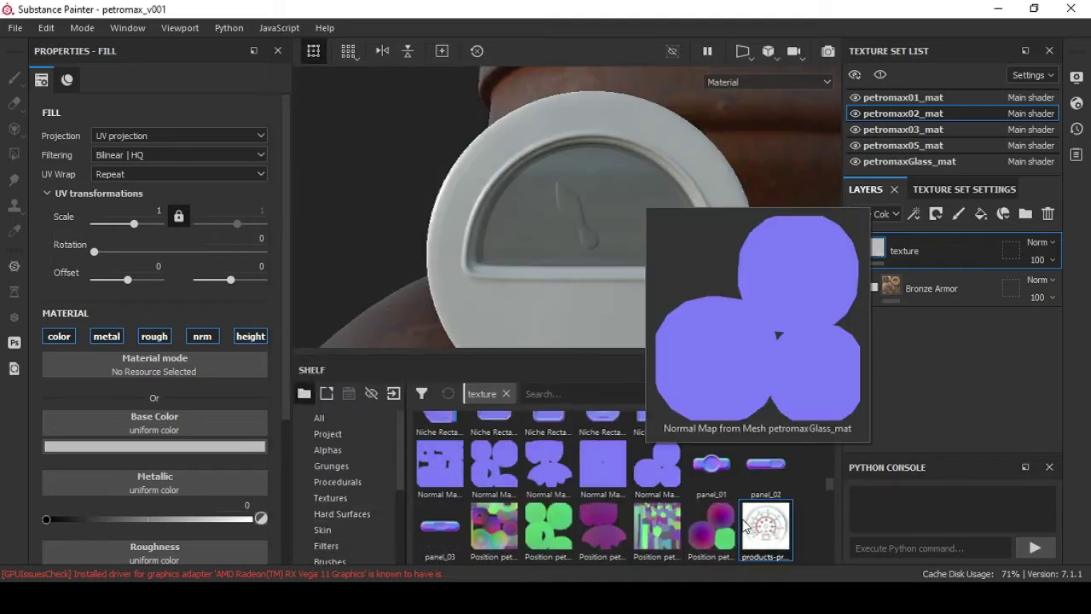
Step: Use products-pressure as the texture layer's base colour, offset and scaled to about 2.24 over the dial
{"action": "mouse_move", "coordinate": [770, 530]}
{"action": "left_mouse_down"}
{"action": "mouse_move", "coordinate": [656, 476]}
{"action": "mouse_move", "coordinate": [164, 425]}
{"action": "left_mouse_up"}
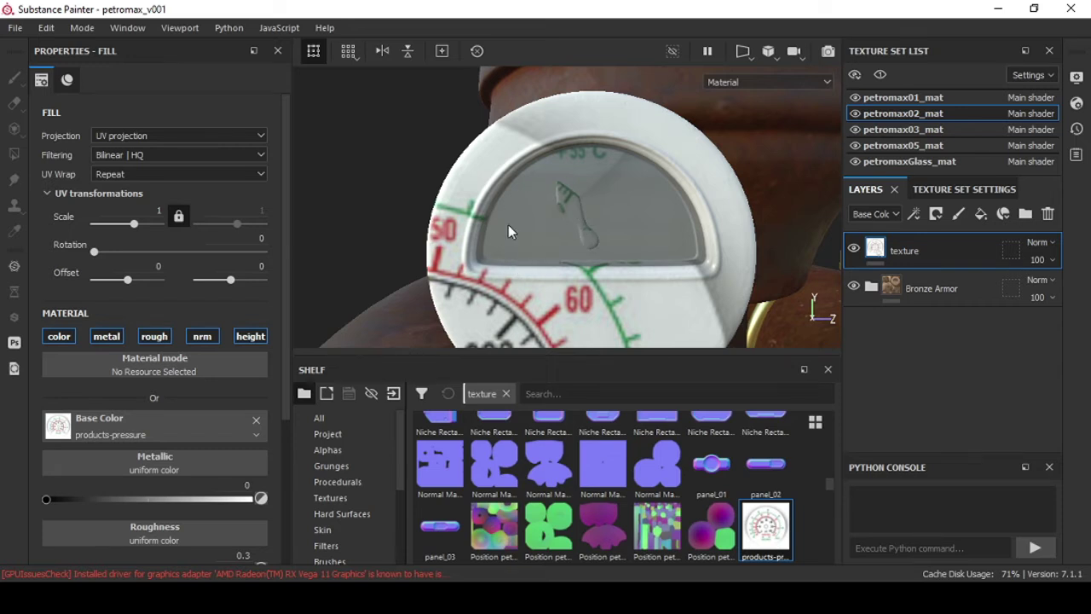
{"action": "key", "text": "F3"}
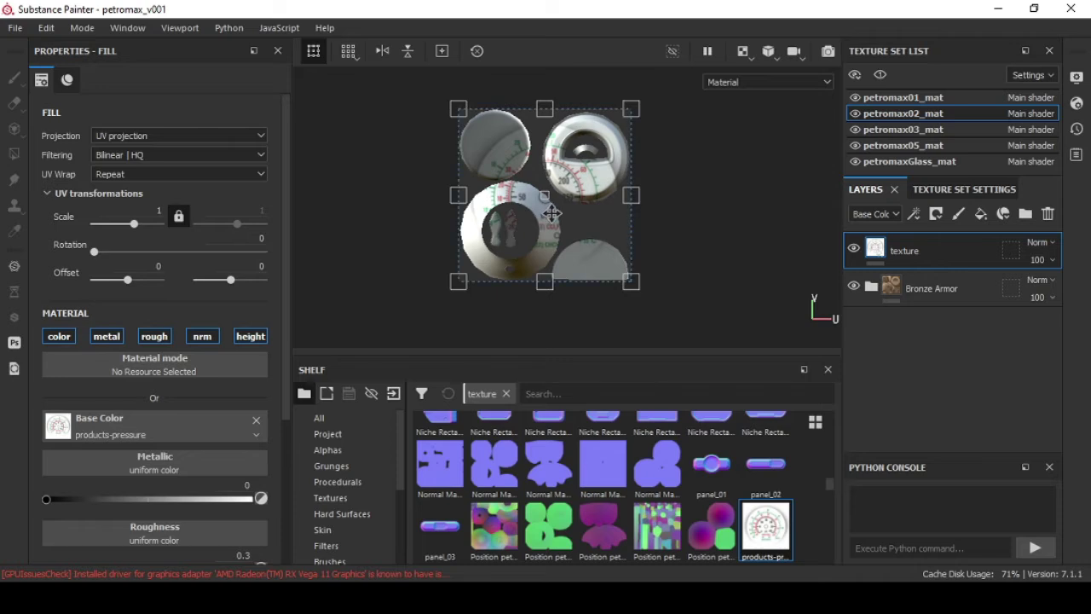
{"action": "left_click_drag", "start_coordinate": [573, 187], "coordinate": [621, 258]}
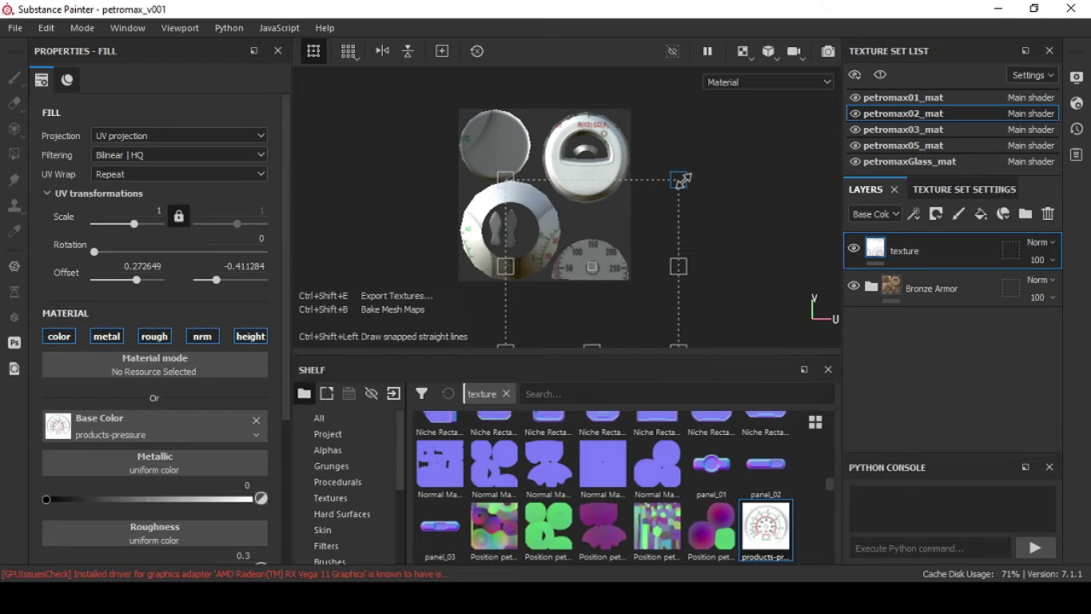
{"action": "mouse_move", "coordinate": [681, 180]}
{"action": "left_mouse_down"}
{"action": "mouse_move", "coordinate": [634, 238]}
{"action": "mouse_move", "coordinate": [647, 253]}
{"action": "left_mouse_up"}
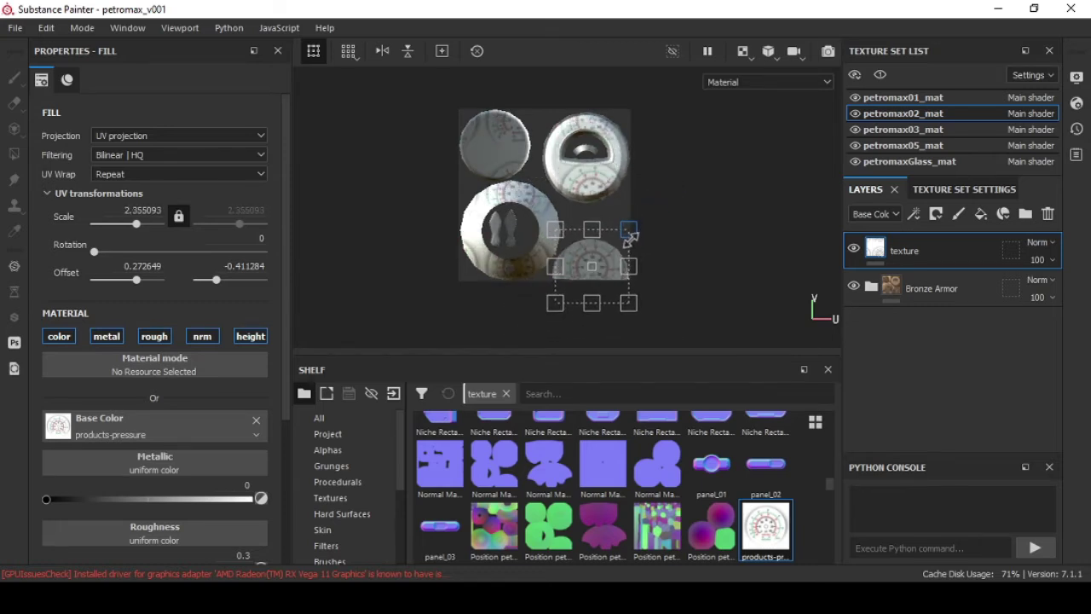
{"action": "scroll", "coordinate": [647, 253], "scroll_direction": "up", "scroll_amount": 3}
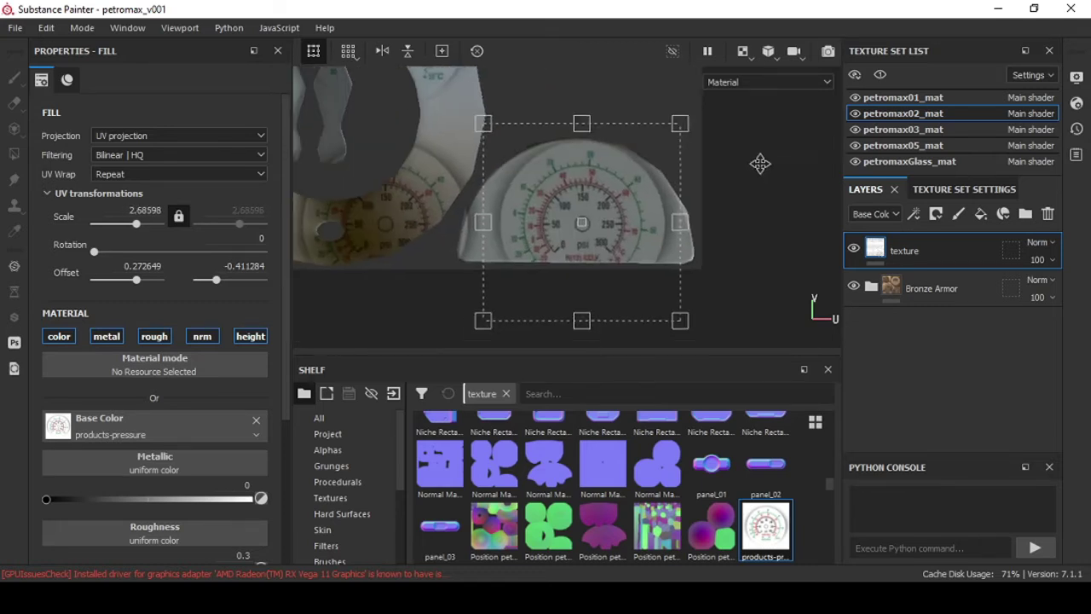
{"action": "left_click_drag", "start_coordinate": [616, 214], "coordinate": [619, 216]}
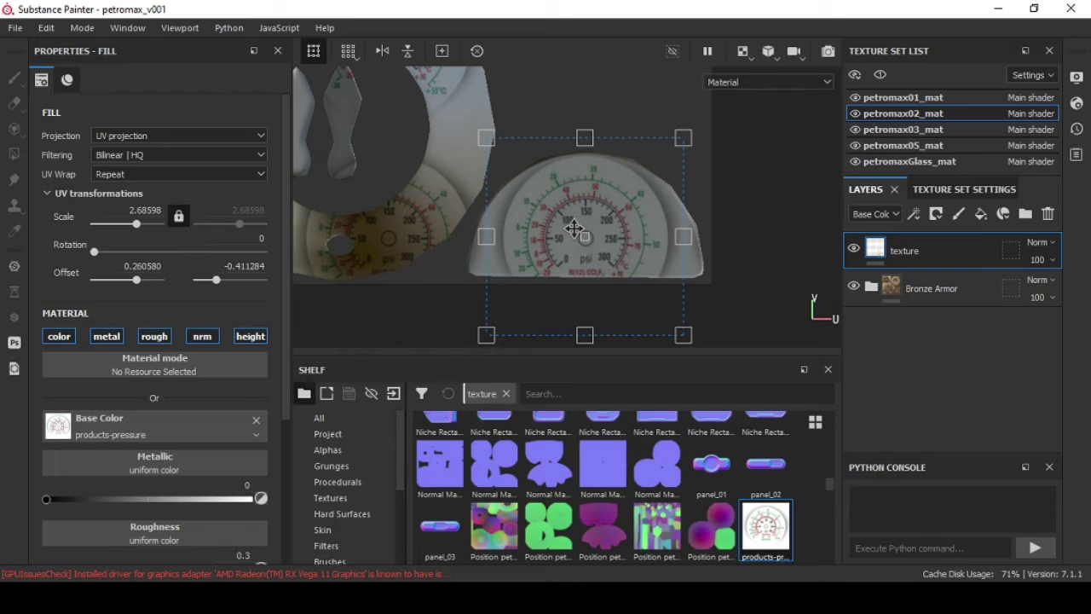
{"action": "key", "text": "F1"}
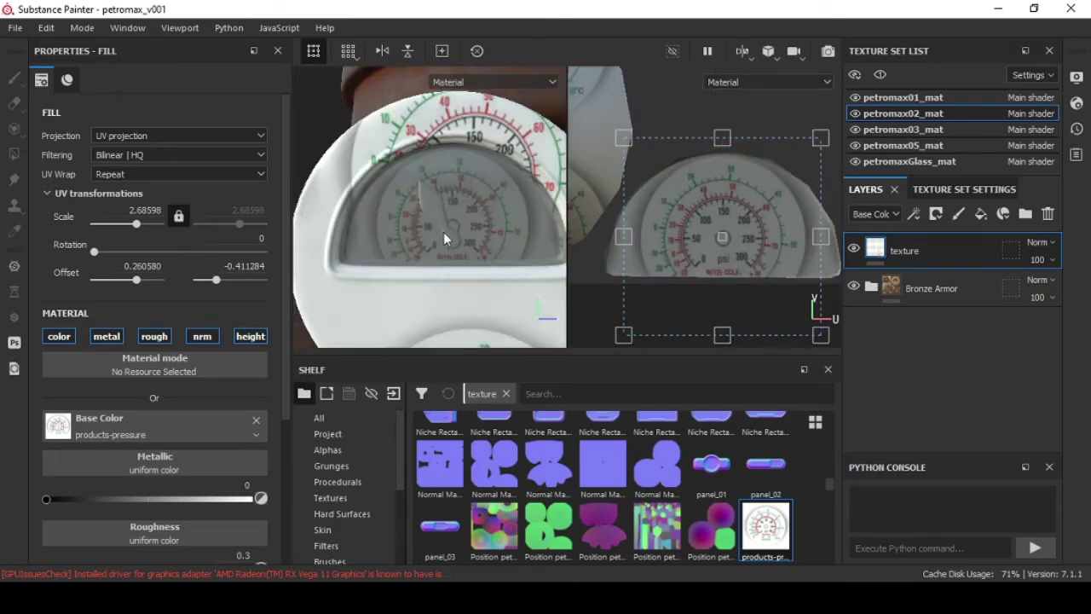
{"action": "left_click_drag", "start_coordinate": [749, 205], "coordinate": [750, 214]}
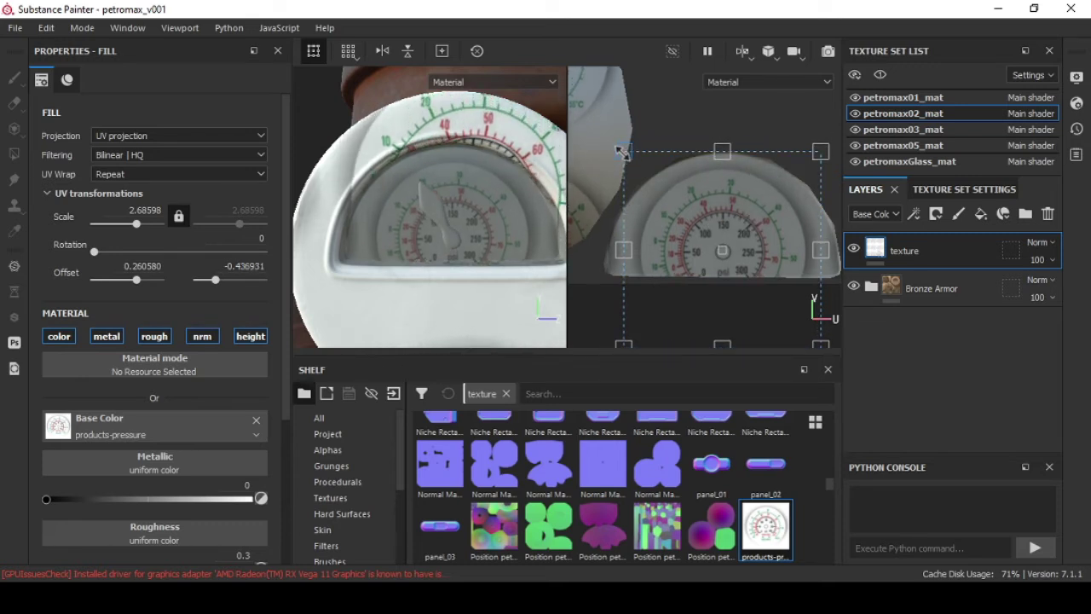
{"action": "left_click_drag", "start_coordinate": [622, 151], "coordinate": [607, 131]}
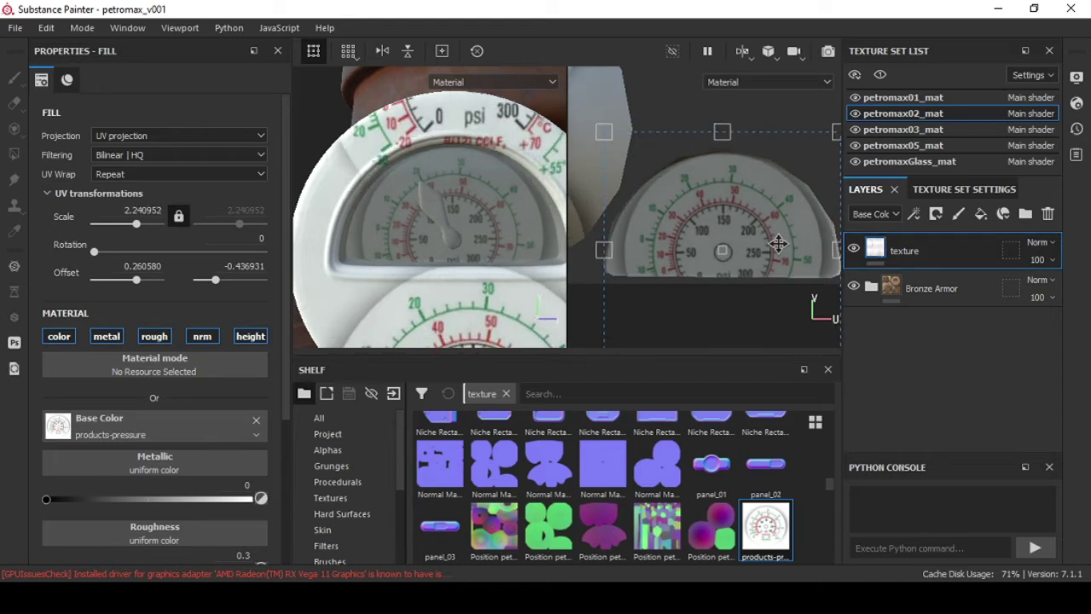
Step: Add a black mask to the texture layer and set Polygon Fill to UV chunk mode
{"action": "right_click", "coordinate": [928, 251]}
{"action": "left_click", "coordinate": [720, 29]}
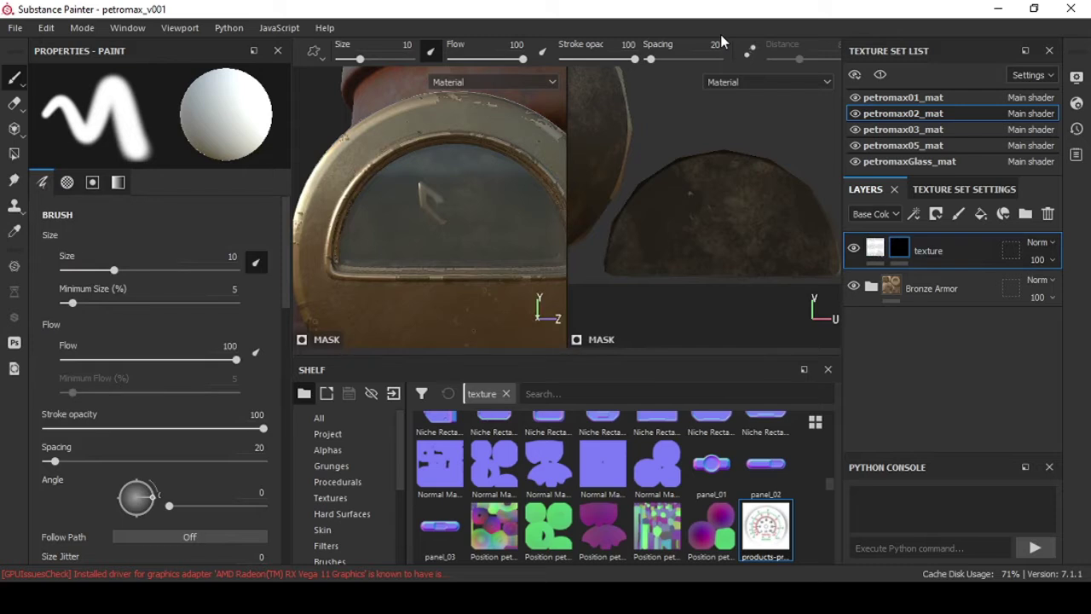
{"action": "left_click", "coordinate": [15, 155]}
{"action": "left_click", "coordinate": [168, 80]}
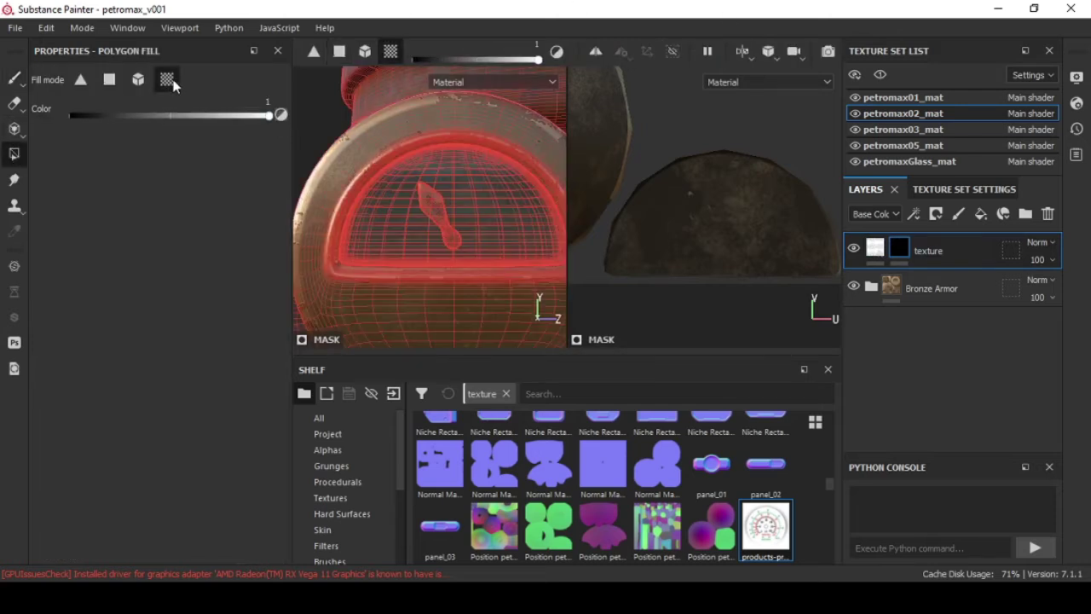
{"action": "left_click", "coordinate": [430, 209]}
Step: Hide petromaxGlass_mat and fill the dial face into the texture layer's mask
{"action": "left_click", "coordinate": [856, 162]}
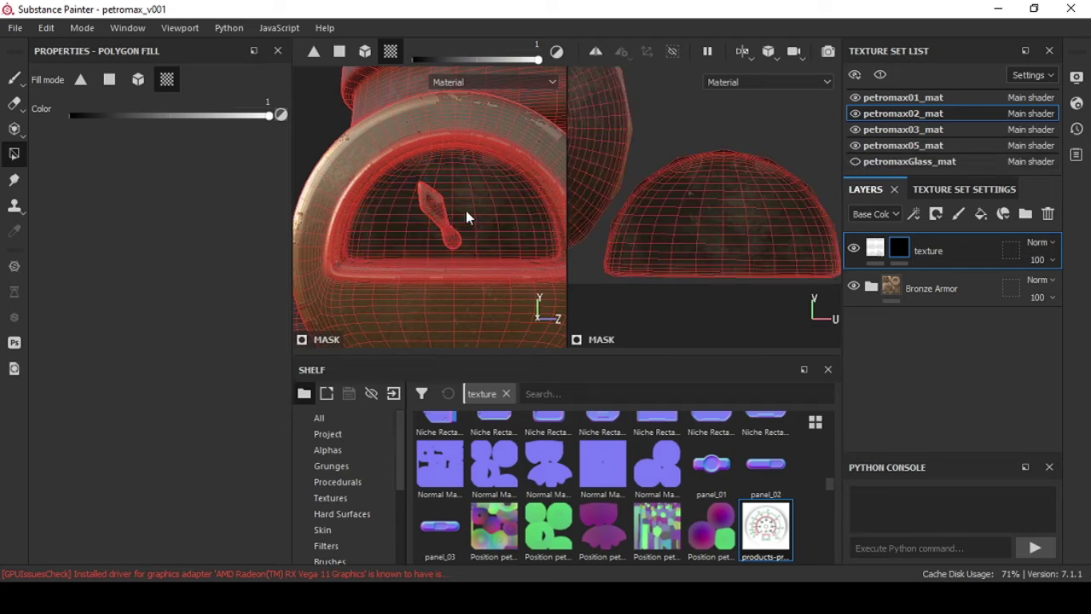
{"action": "left_click", "coordinate": [695, 198]}
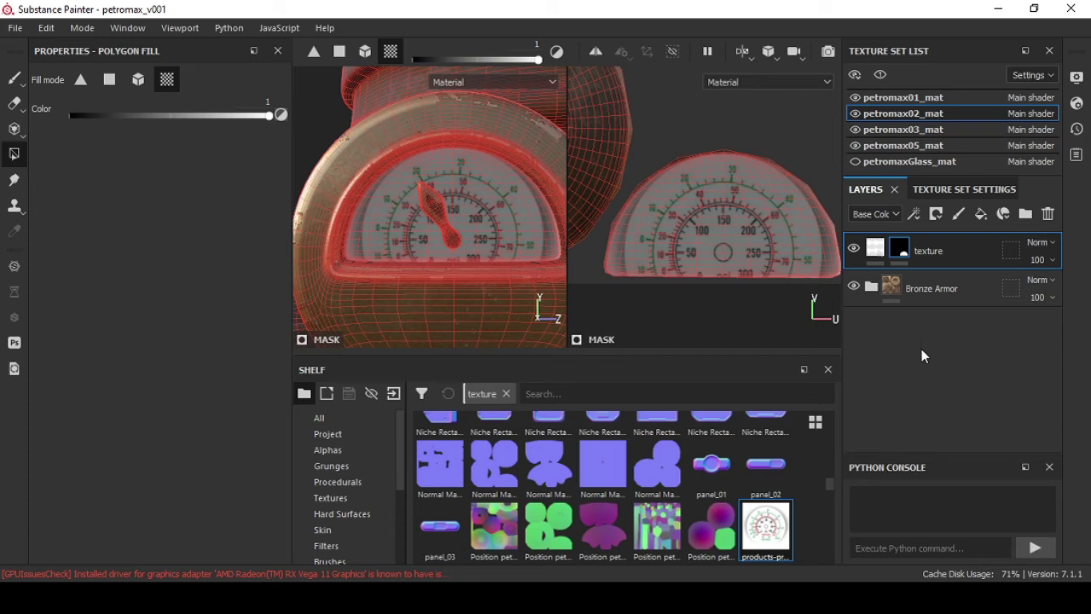
{"action": "left_click", "coordinate": [875, 248]}
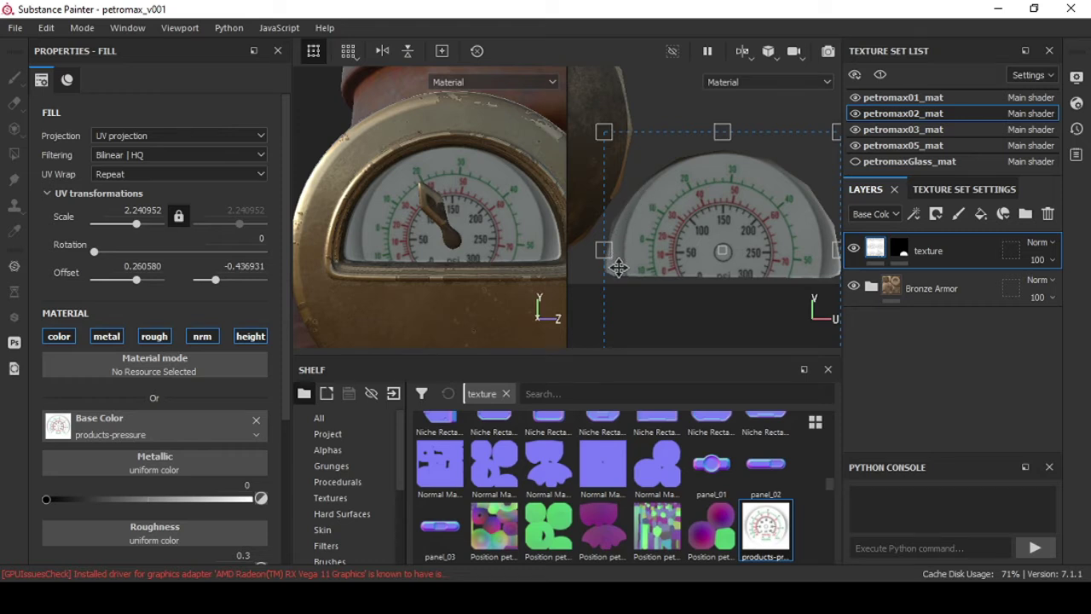
Step: Add a fill layer named 'color' below the texture layer and give it a black mask
{"action": "left_click", "coordinate": [979, 212]}
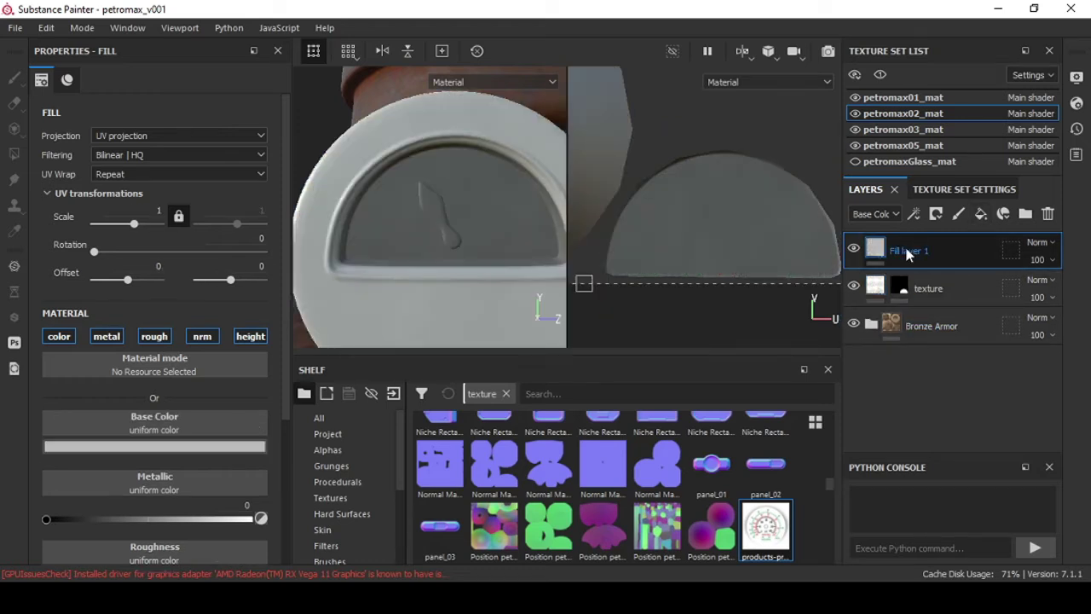
{"action": "left_click_drag", "start_coordinate": [921, 254], "coordinate": [927, 300]}
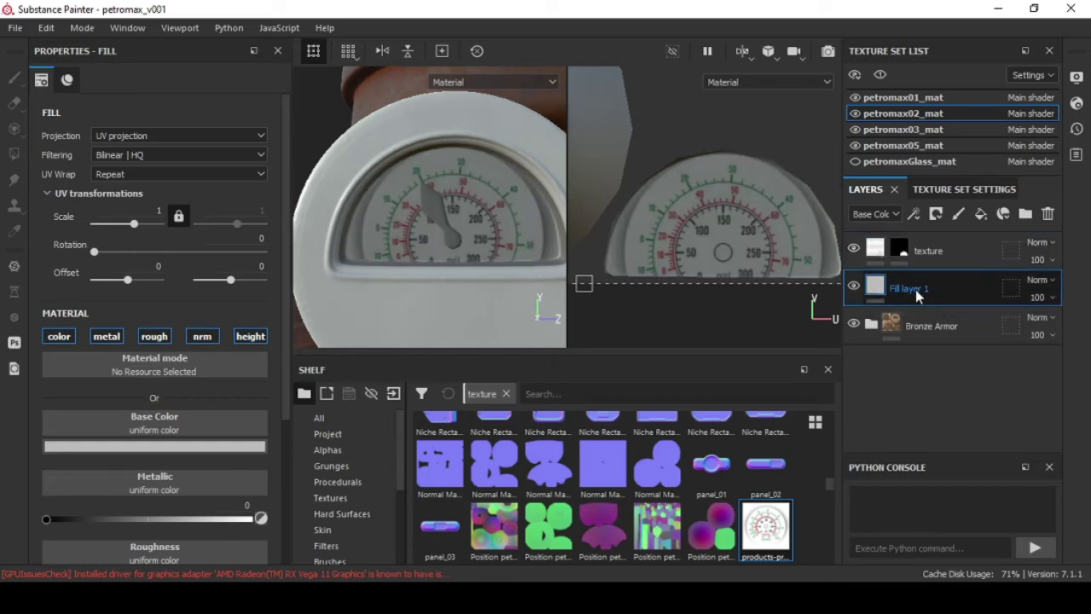
{"action": "double_click", "coordinate": [916, 289]}
{"action": "type", "text": "color"}
{"action": "right_click", "coordinate": [909, 291]}
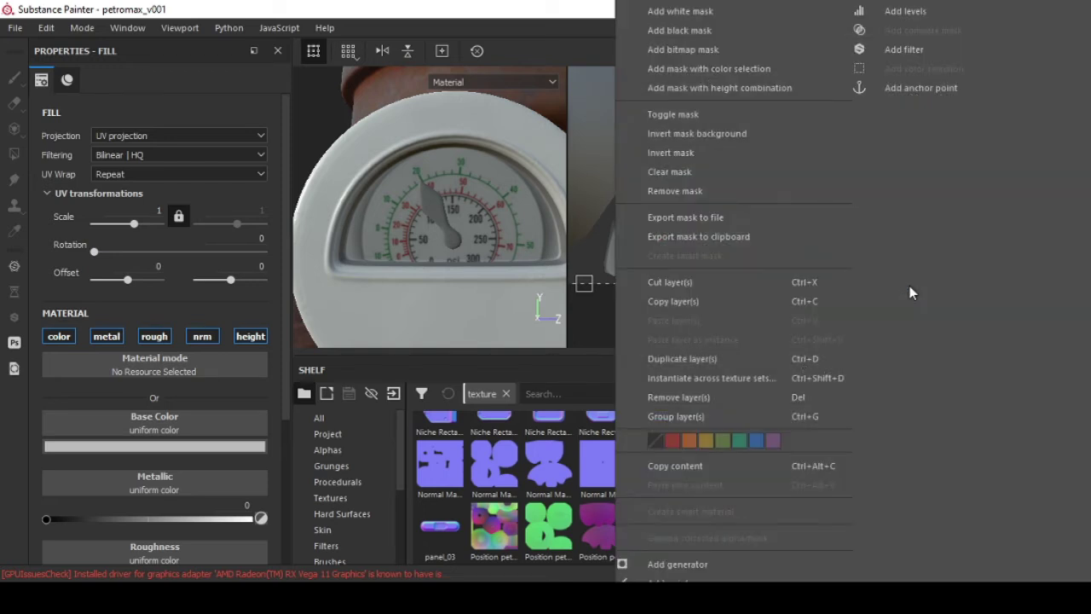
{"action": "left_click", "coordinate": [698, 35]}
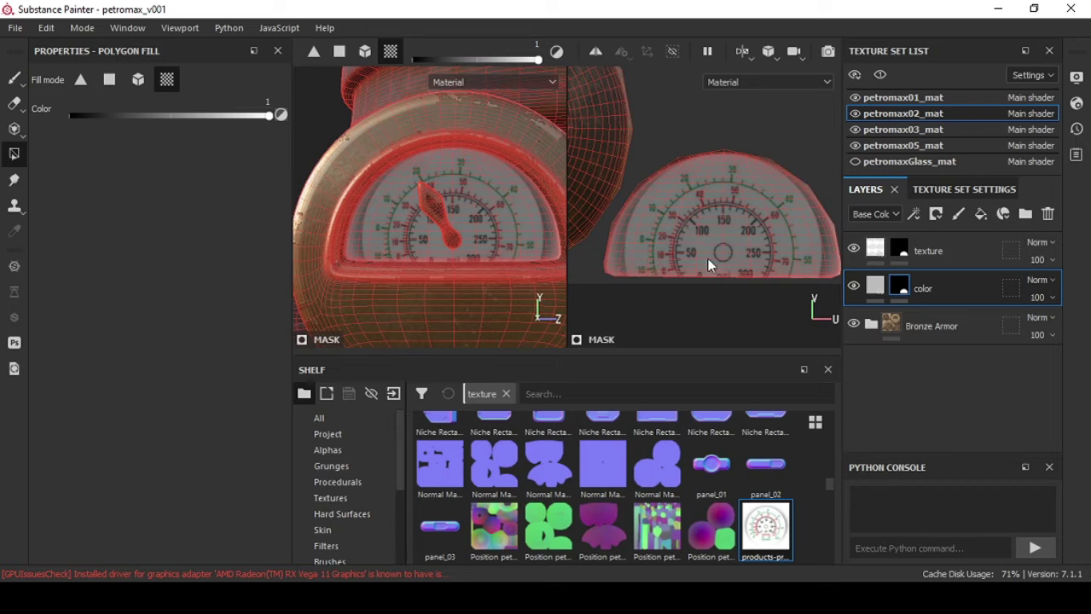
{"action": "left_click", "coordinate": [900, 254]}
Step: Add a Paint effect to the texture mask and dab the dial's lower-left edge with a small brush
{"action": "right_click", "coordinate": [899, 246]}
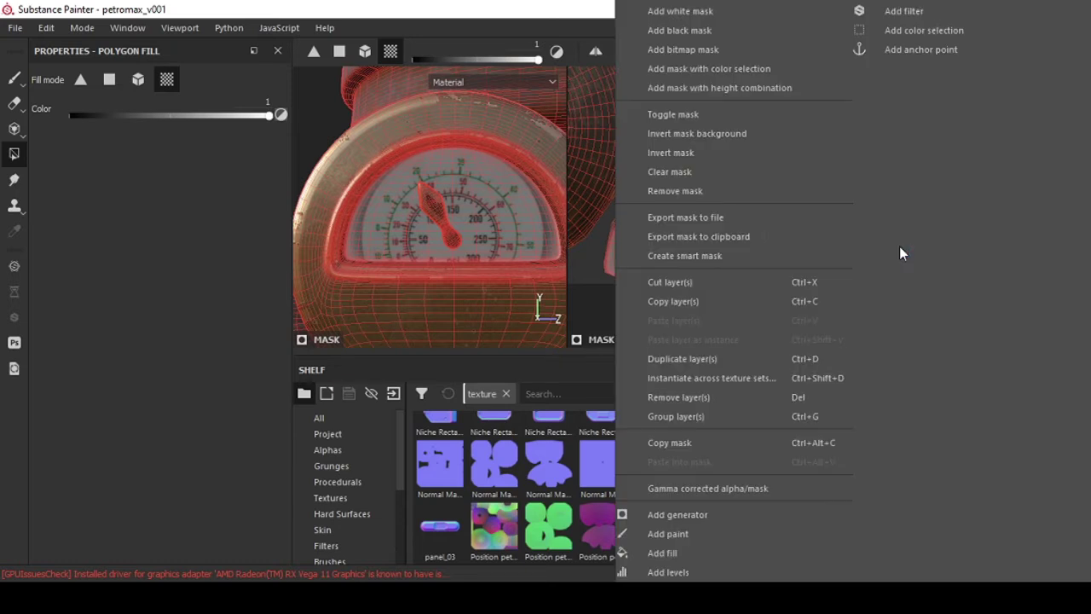
{"action": "left_click", "coordinate": [684, 533]}
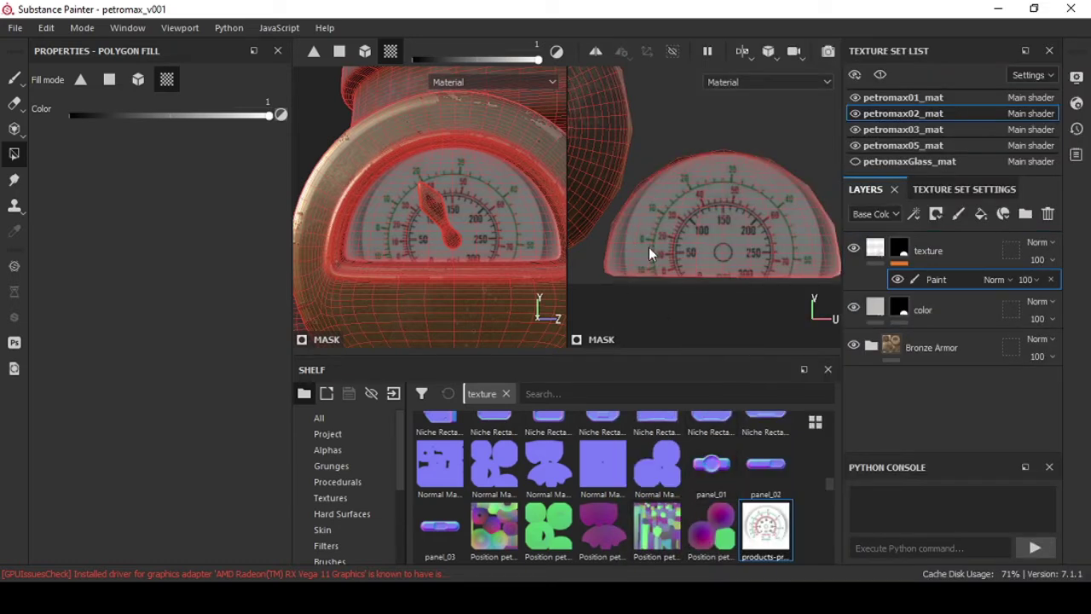
{"action": "left_click", "coordinate": [10, 81]}
{"action": "right_click_drag", "start_coordinate": [720, 205], "coordinate": [615, 220], "text": "ctrl"}
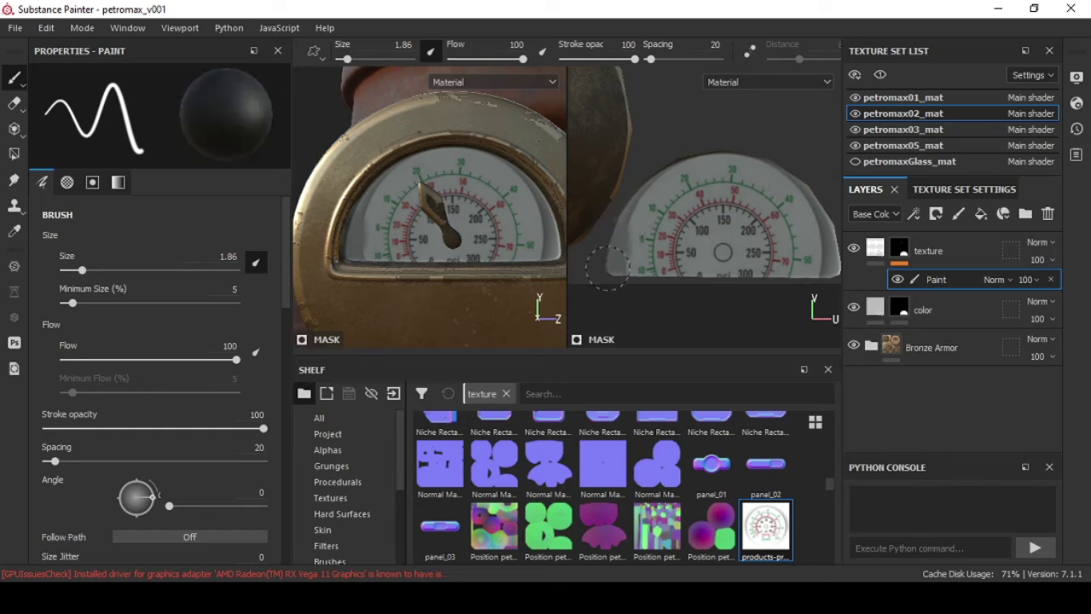
{"action": "left_click", "coordinate": [611, 261]}
{"action": "key", "text": "bracketleft"}
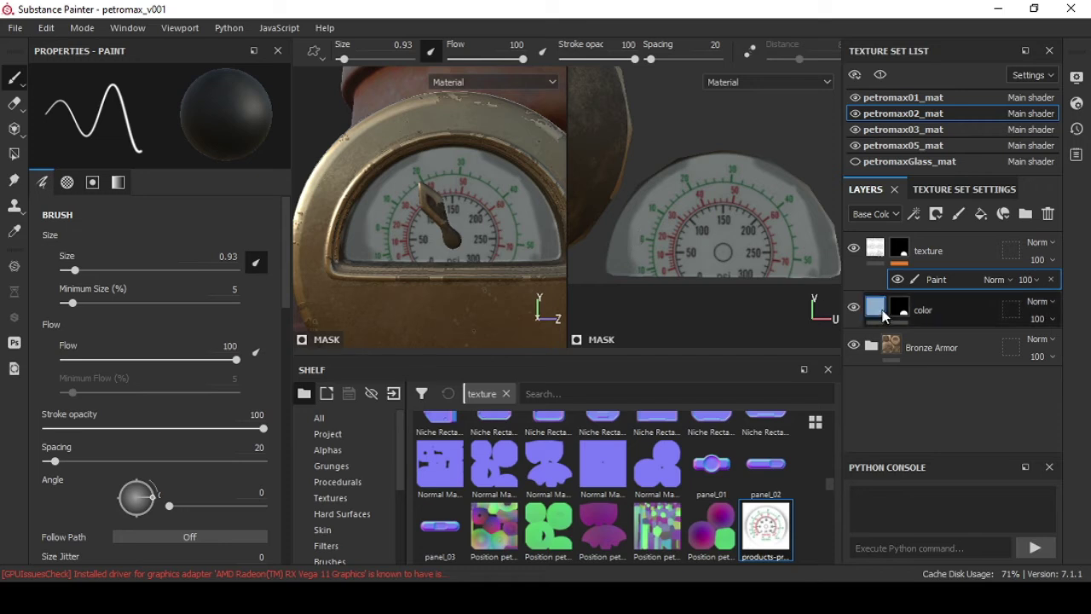
Step: Set the color layer's base colour to pure white (#ffffff)
{"action": "left_click", "coordinate": [876, 314]}
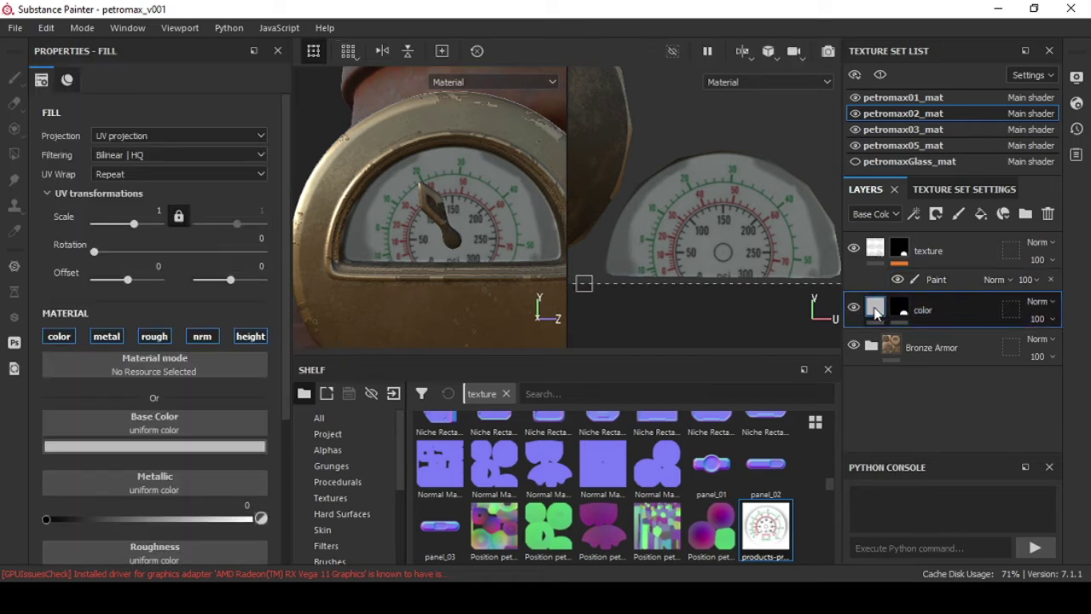
{"action": "left_click", "coordinate": [152, 446]}
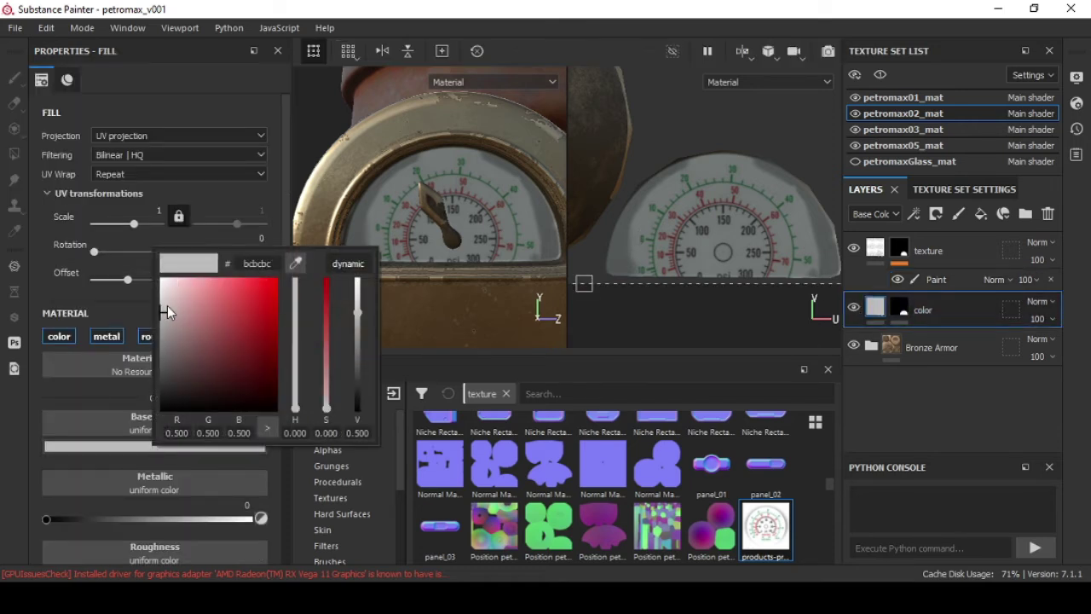
{"action": "left_click_drag", "start_coordinate": [167, 313], "coordinate": [162, 278]}
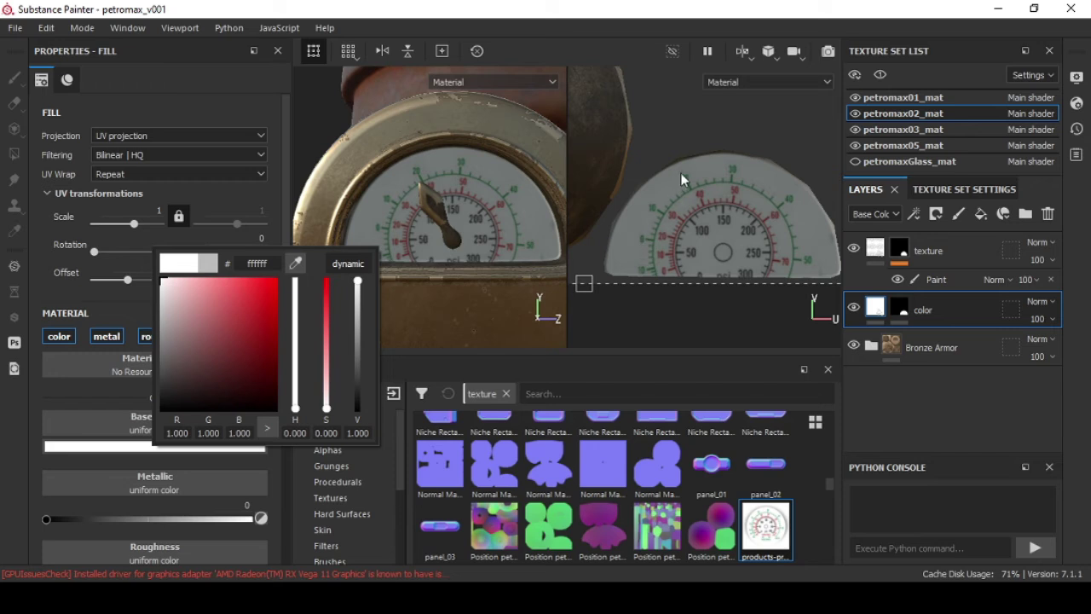
{"action": "left_click", "coordinate": [686, 232]}
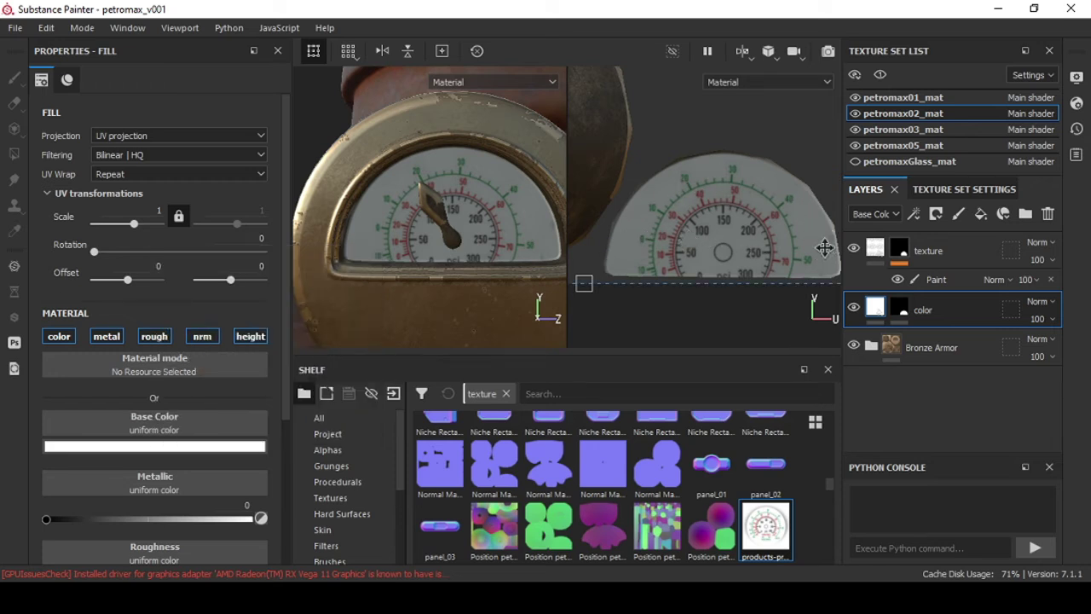
{"action": "left_click", "coordinate": [933, 279]}
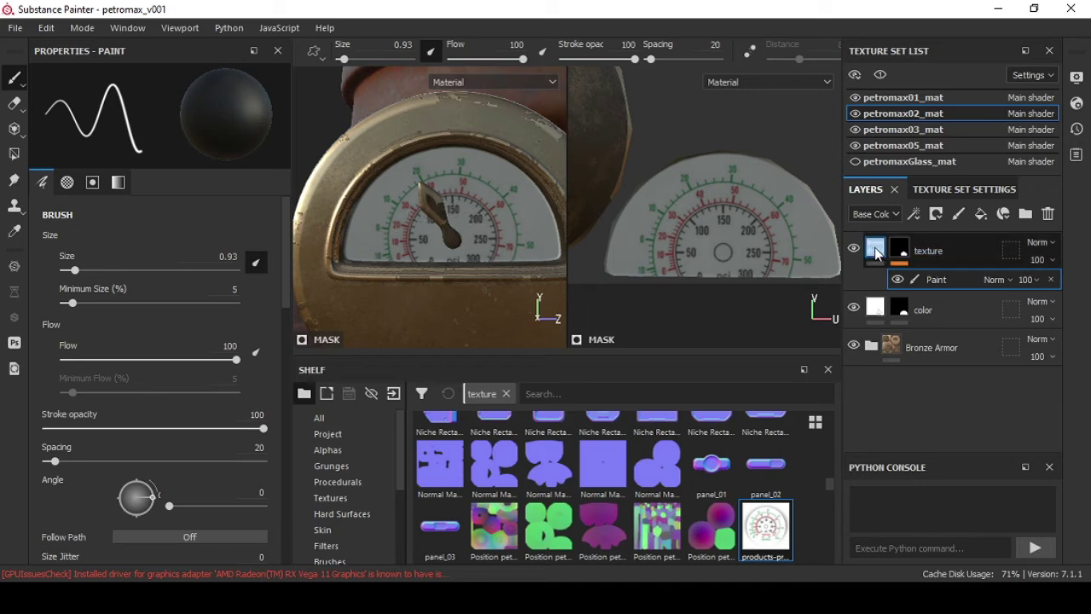
Step: Add an HSL Perceptive filter on the texture layer's color channel: saturation 0, lightness 0.572
{"action": "left_click", "coordinate": [877, 254]}
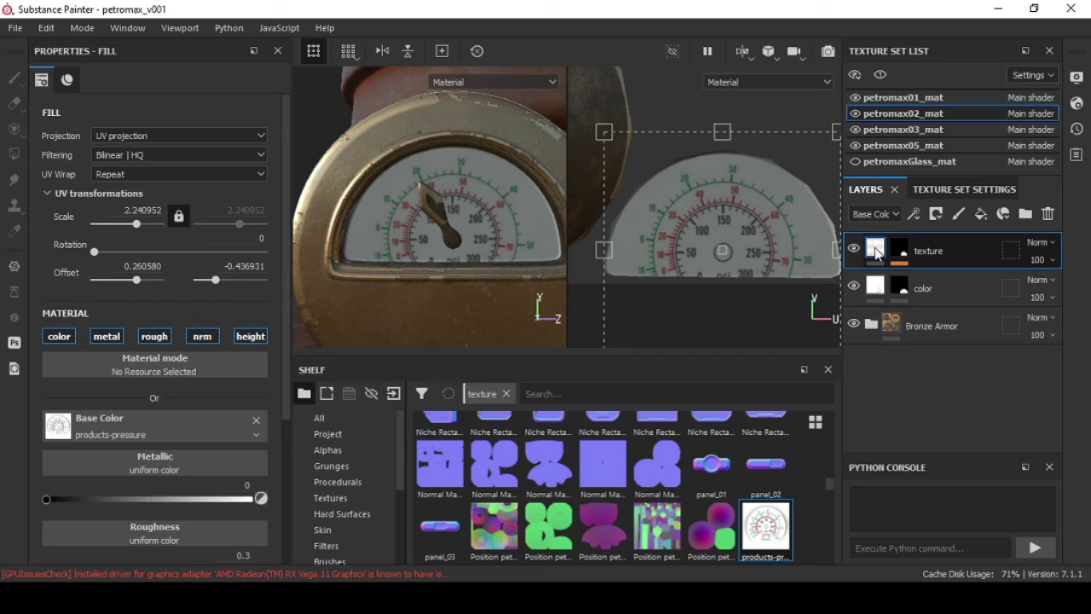
{"action": "right_click", "coordinate": [877, 254]}
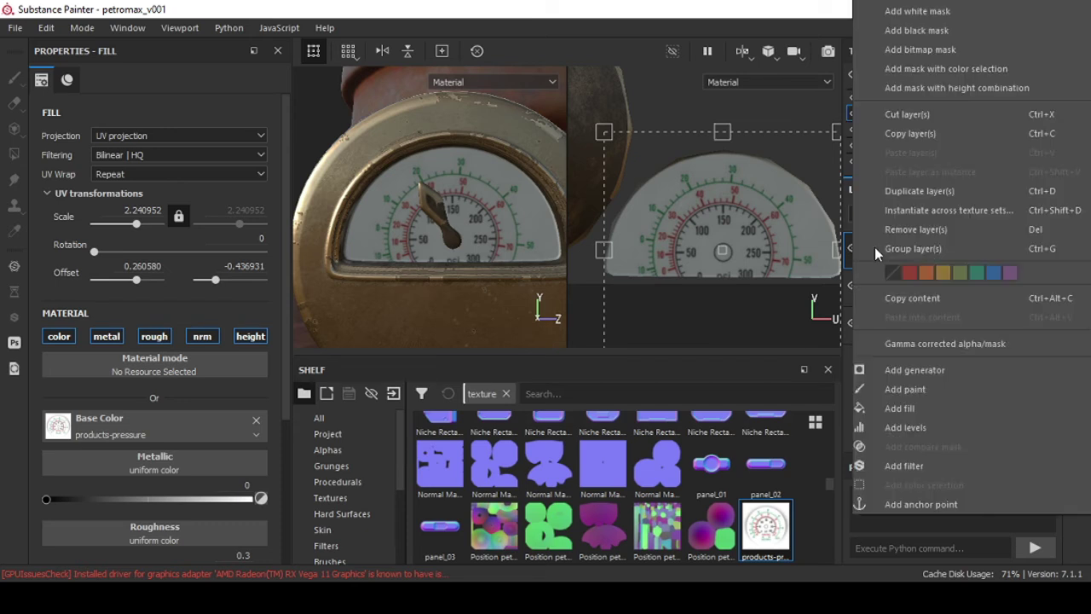
{"action": "left_click", "coordinate": [935, 466]}
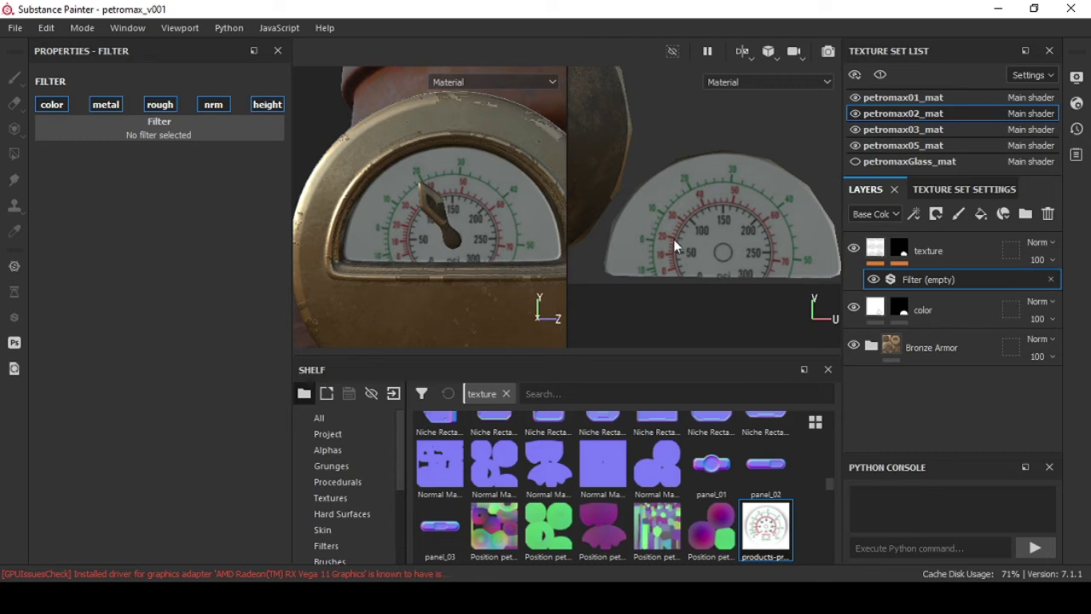
{"action": "left_click", "coordinate": [58, 104]}
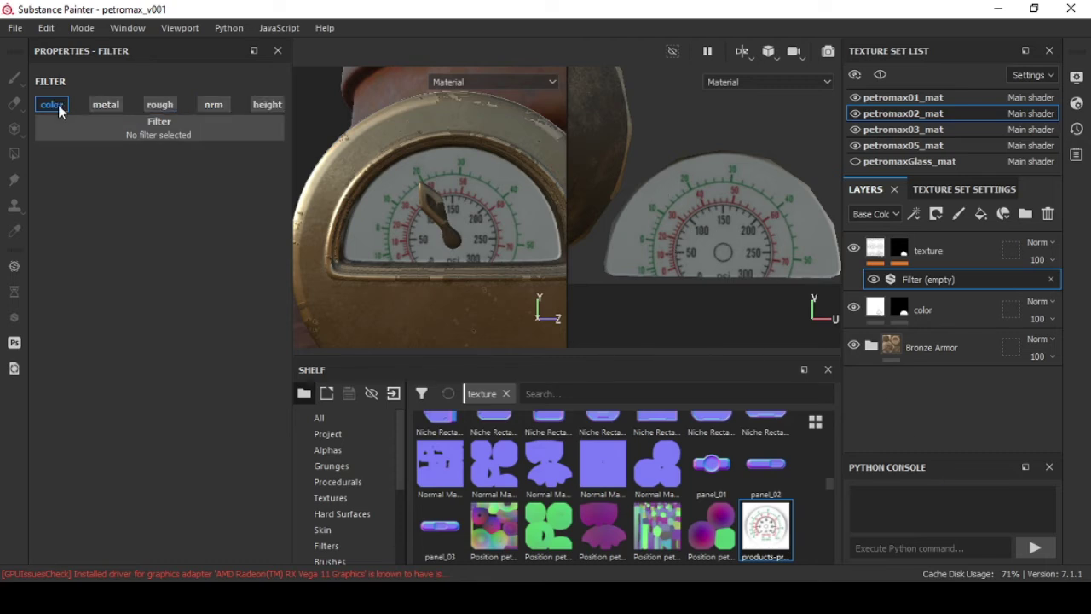
{"action": "left_click", "coordinate": [96, 138]}
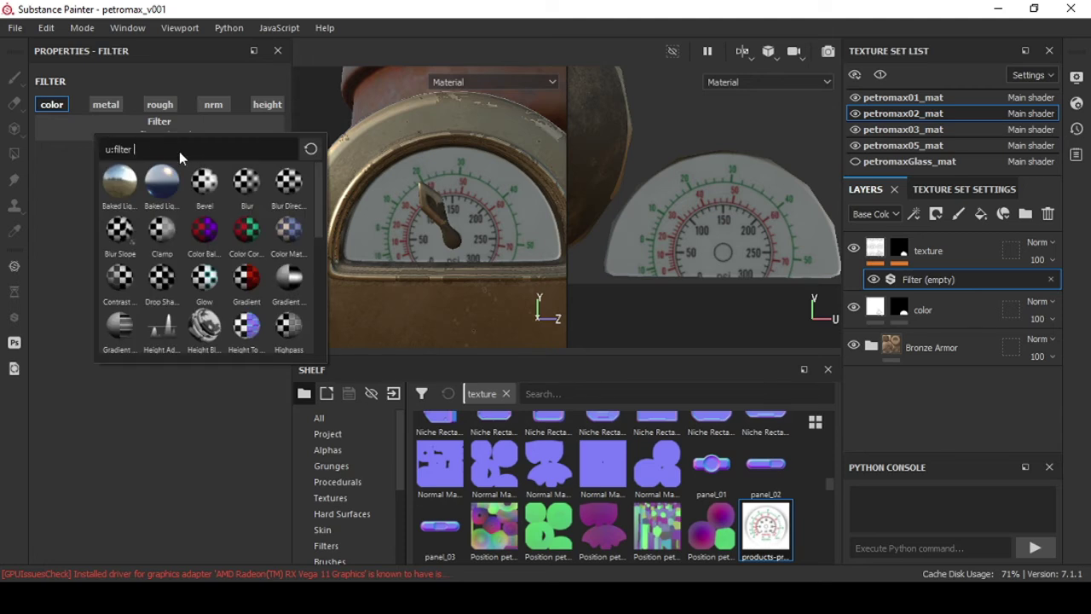
{"action": "type", "text": "hsl"}
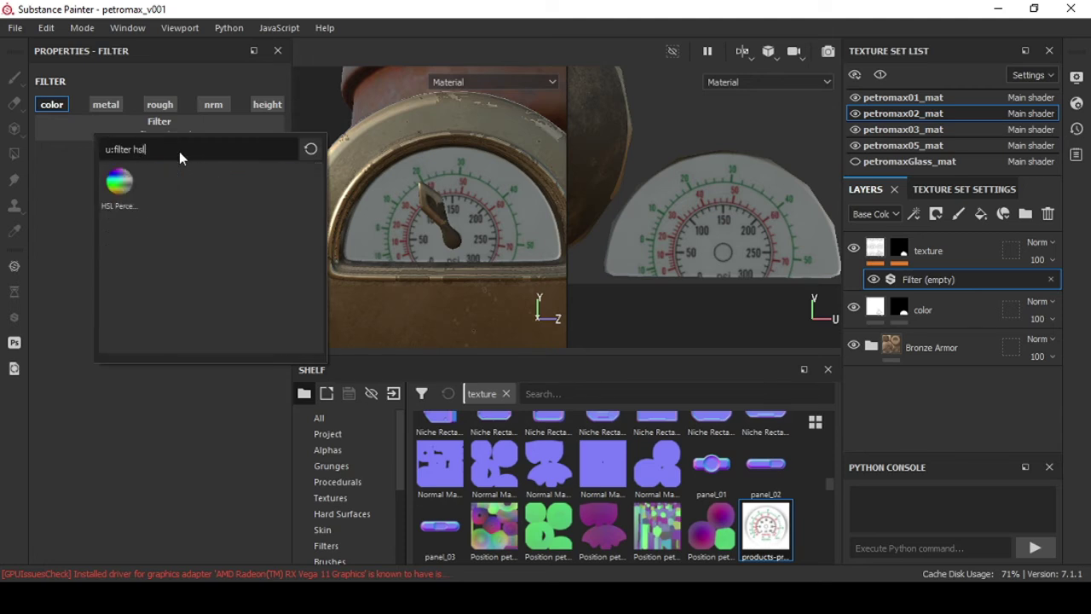
{"action": "left_click", "coordinate": [120, 186]}
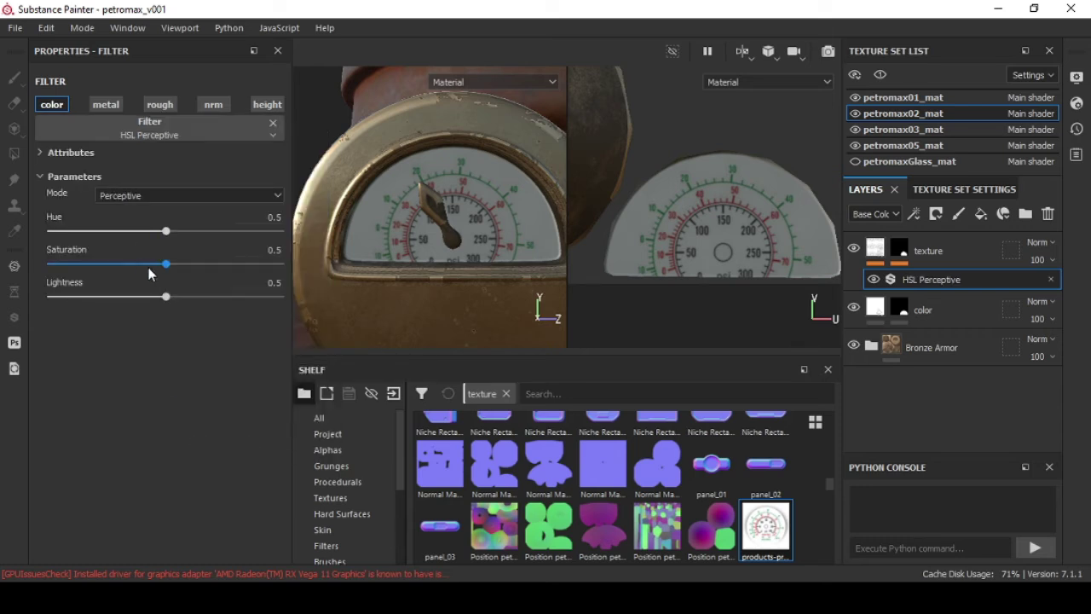
{"action": "left_click_drag", "start_coordinate": [165, 265], "coordinate": [35, 261]}
{"action": "left_click_drag", "start_coordinate": [166, 297], "coordinate": [181, 296]}
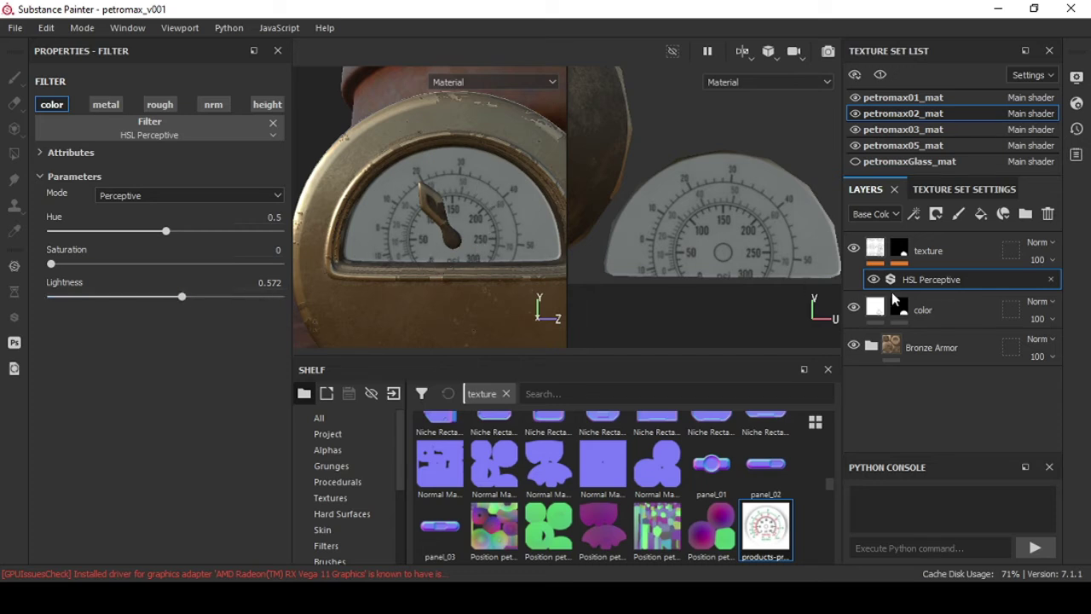
{"action": "left_click", "coordinate": [887, 254]}
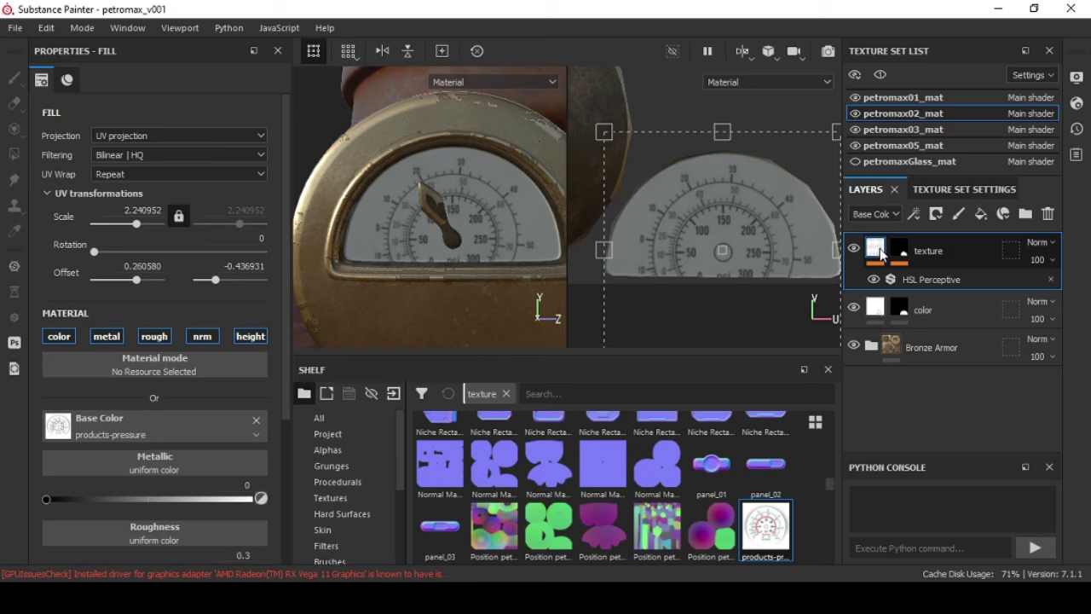
Step: Add a Levels effect with the black point at 0.323 to the texture layer, then a new fill layer on top
{"action": "right_click", "coordinate": [880, 249]}
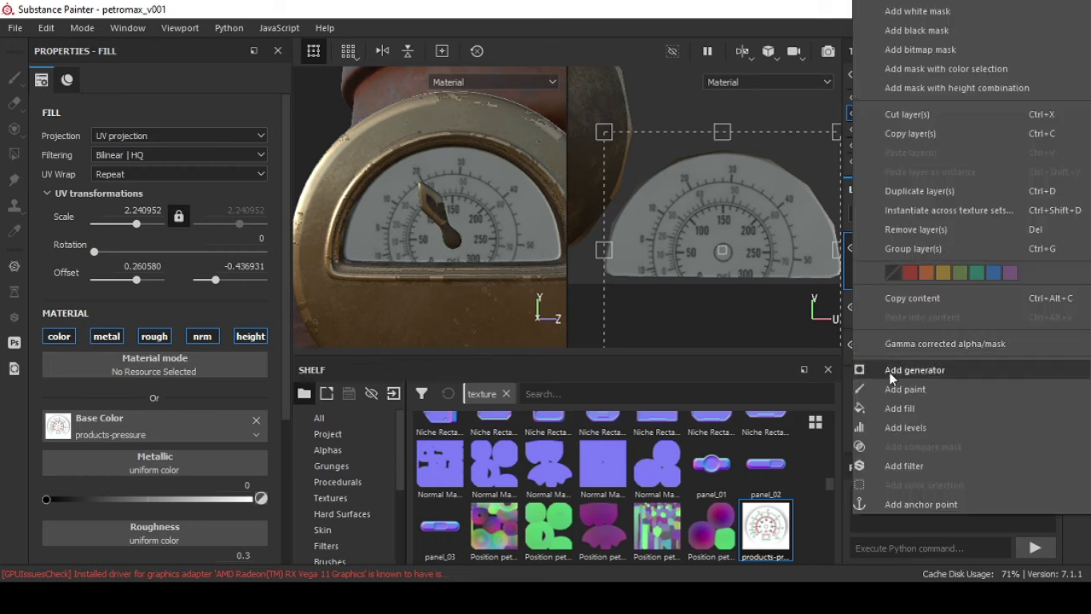
{"action": "left_click", "coordinate": [912, 427]}
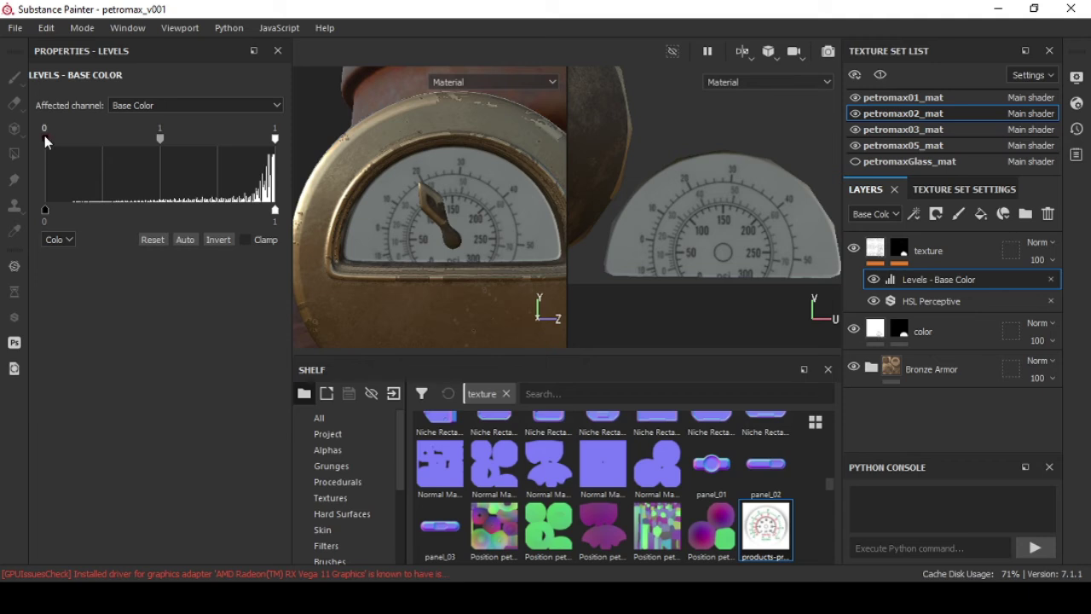
{"action": "mouse_move", "coordinate": [46, 137]}
{"action": "left_mouse_down"}
{"action": "mouse_move", "coordinate": [127, 138]}
{"action": "mouse_move", "coordinate": [132, 150]}
{"action": "mouse_move", "coordinate": [119, 141]}
{"action": "mouse_move", "coordinate": [125, 132]}
{"action": "left_mouse_up"}
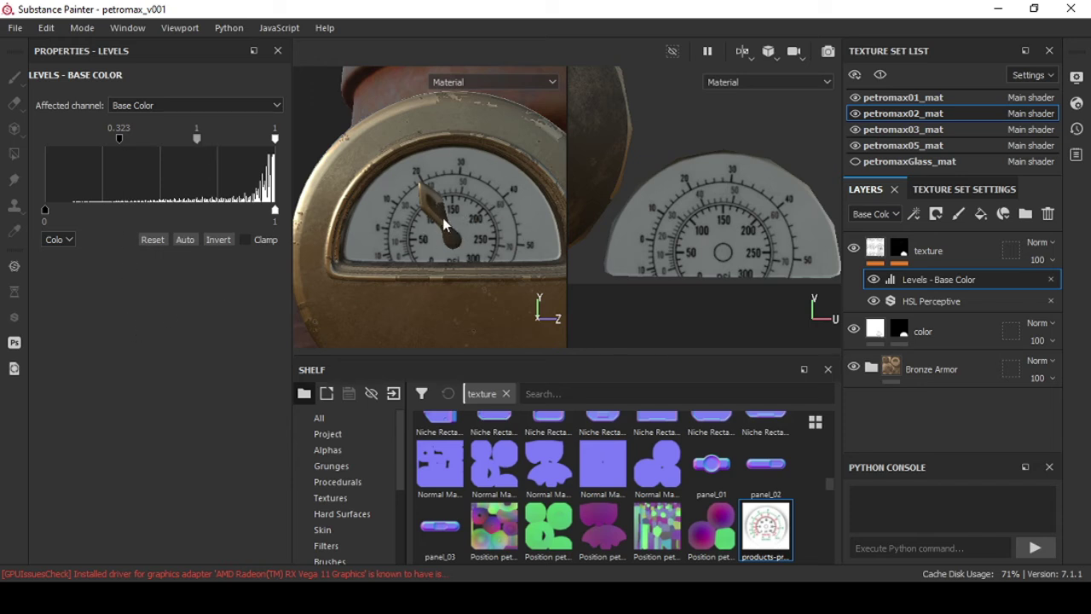
{"action": "left_click", "coordinate": [975, 242]}
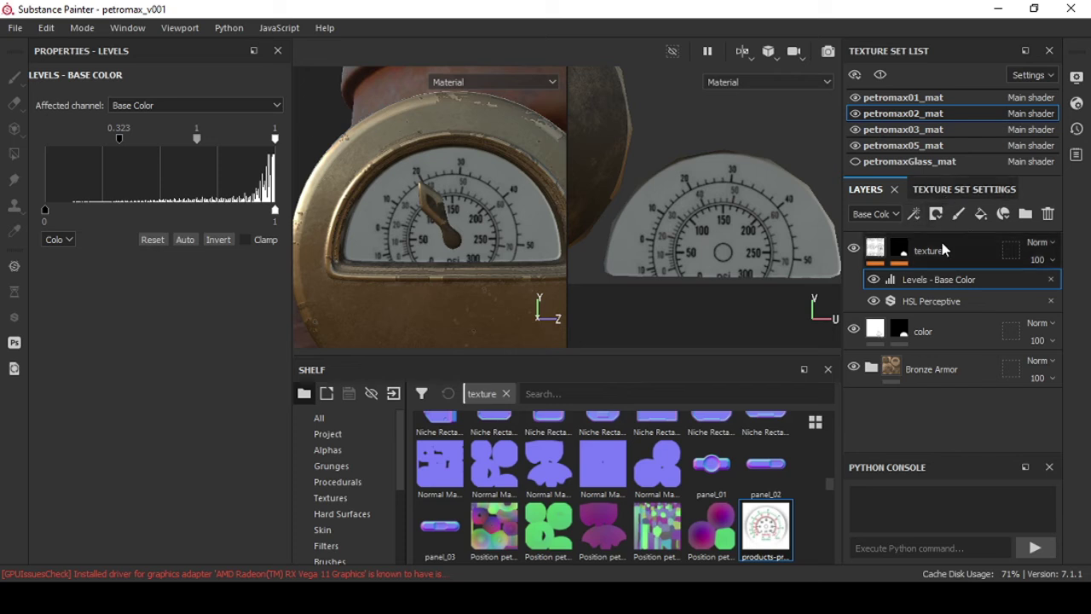
{"action": "left_click", "coordinate": [981, 215]}
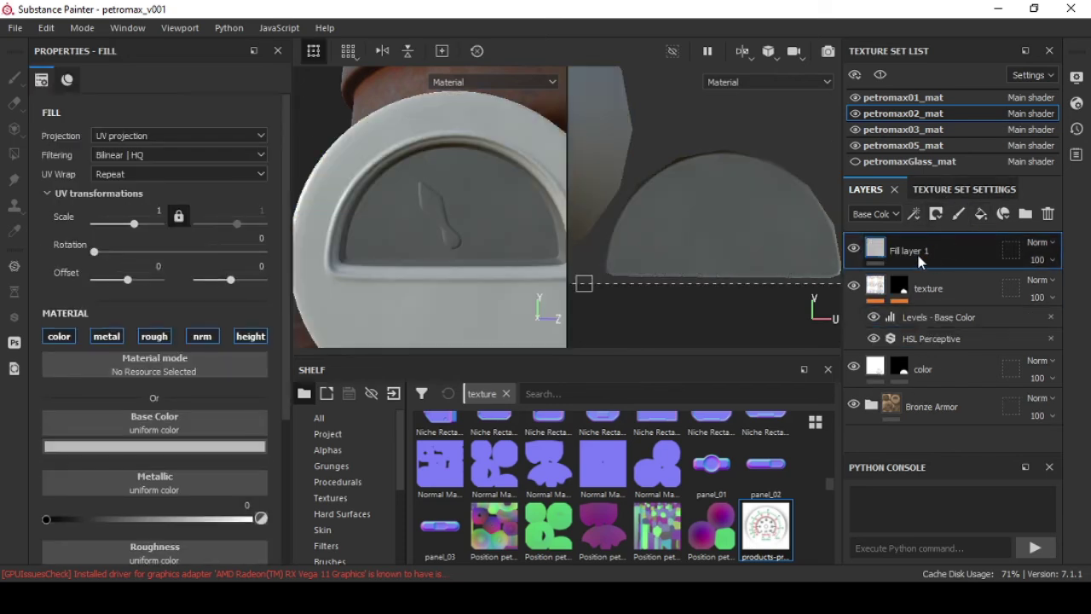
Step: Rename the new fill layer to 'dail' and give it a black mask
{"action": "double_click", "coordinate": [918, 256]}
{"action": "type", "text": "dail"}
{"action": "right_click", "coordinate": [918, 253]}
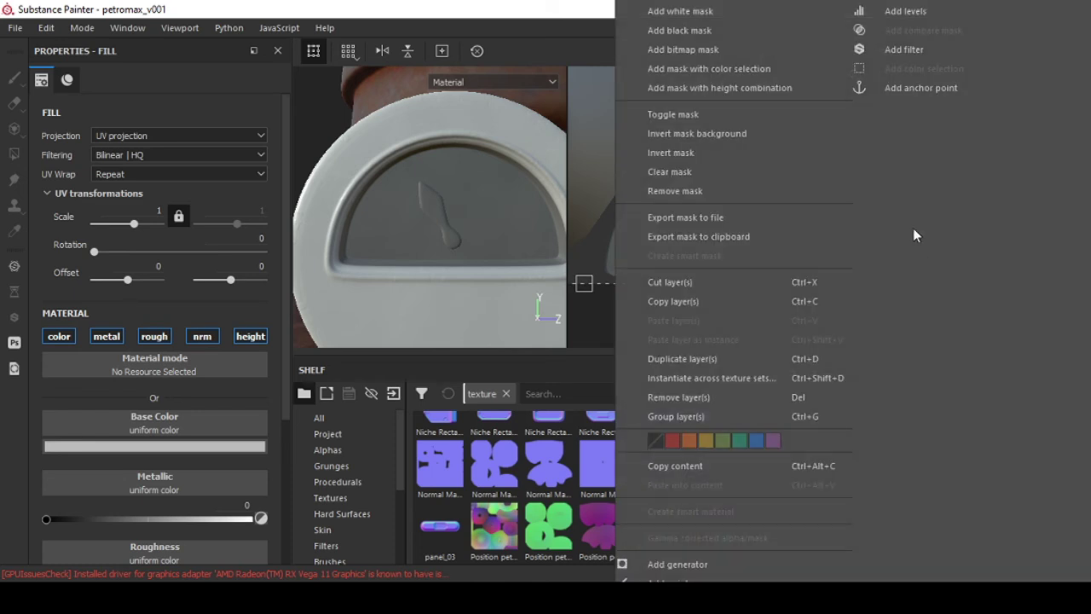
{"action": "left_click", "coordinate": [683, 30]}
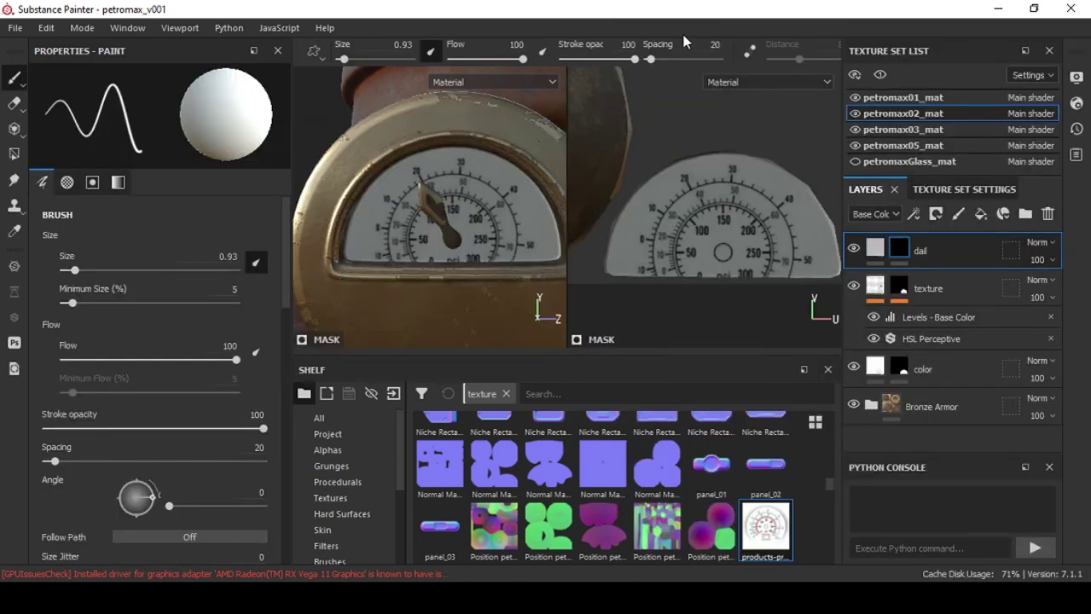
Step: Polygon-fill the gauge needle in the dail mask, then return to the layer's fill settings
{"action": "left_click", "coordinate": [13, 154]}
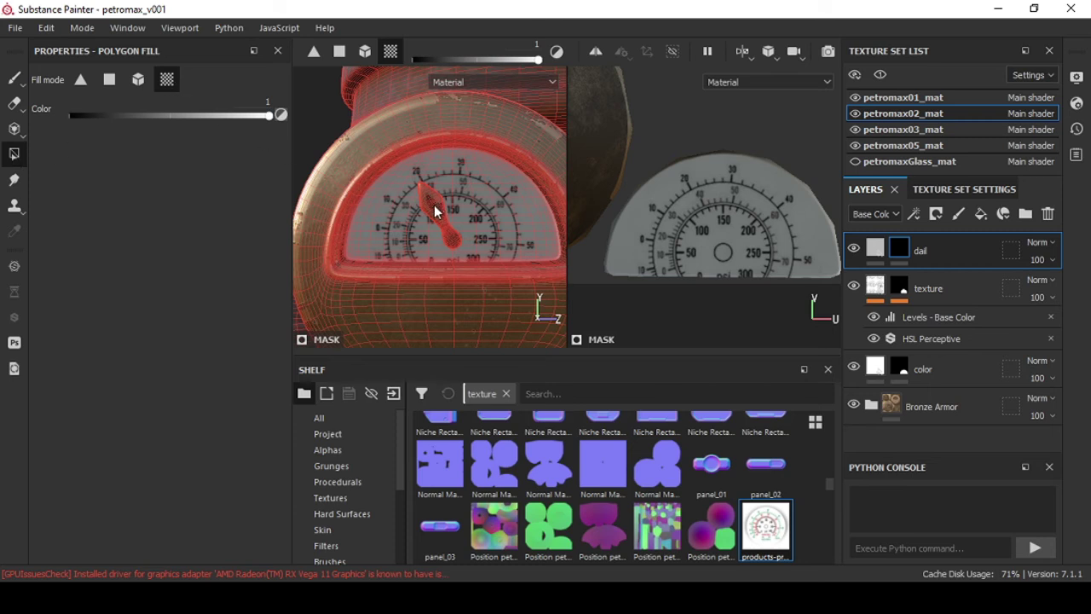
{"action": "left_click", "coordinate": [437, 212]}
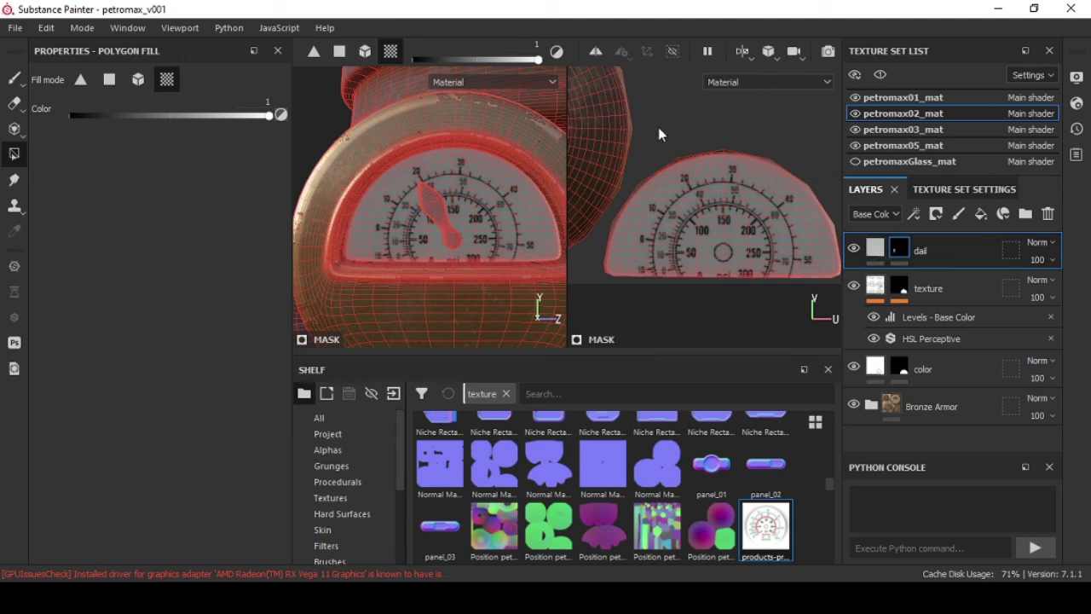
{"action": "left_click", "coordinate": [929, 253]}
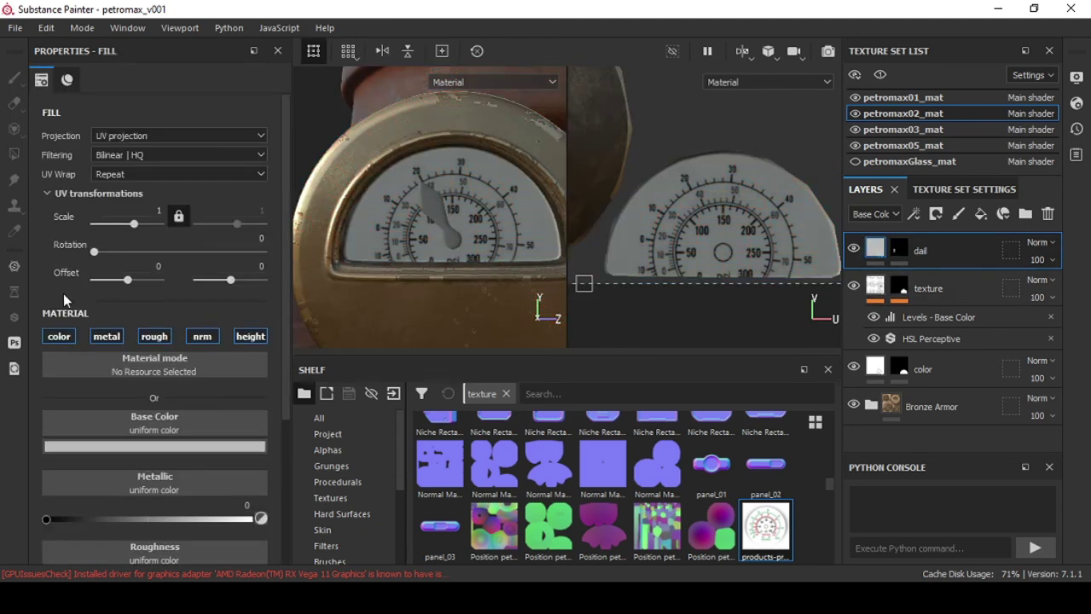
Step: Give the needle a dark grey 5F5F5F base colour, roughness 0.2299 and metallic 0.6092
{"action": "left_click", "coordinate": [95, 456]}
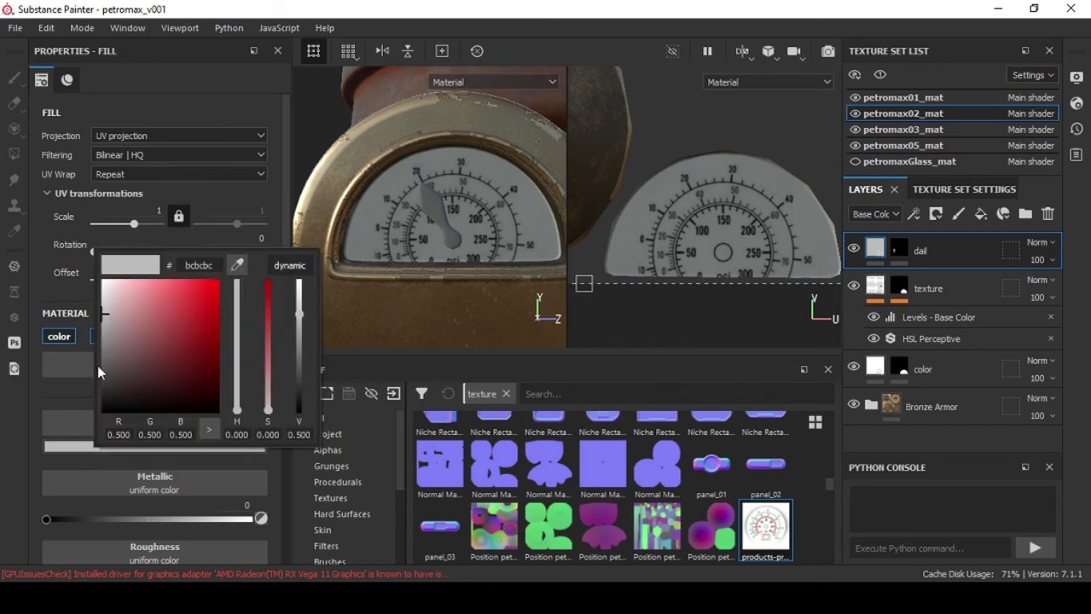
{"action": "left_click", "coordinate": [103, 351]}
{"action": "left_click_drag", "start_coordinate": [103, 360], "coordinate": [97, 366]}
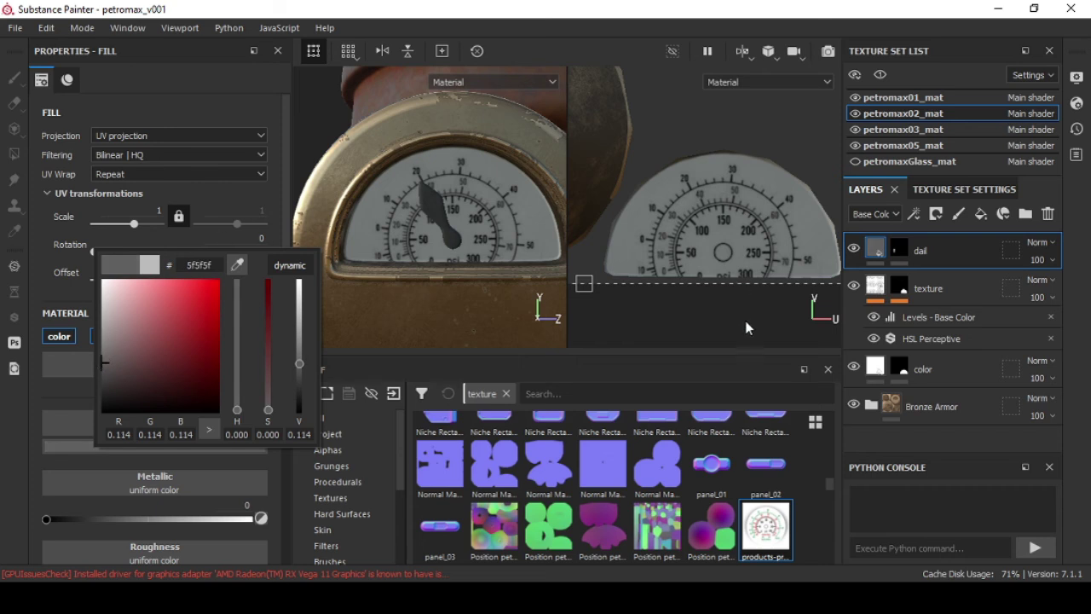
{"action": "scroll", "coordinate": [110, 443], "scroll_direction": "down", "scroll_amount": 3}
{"action": "left_click_drag", "start_coordinate": [109, 447], "coordinate": [93, 448]}
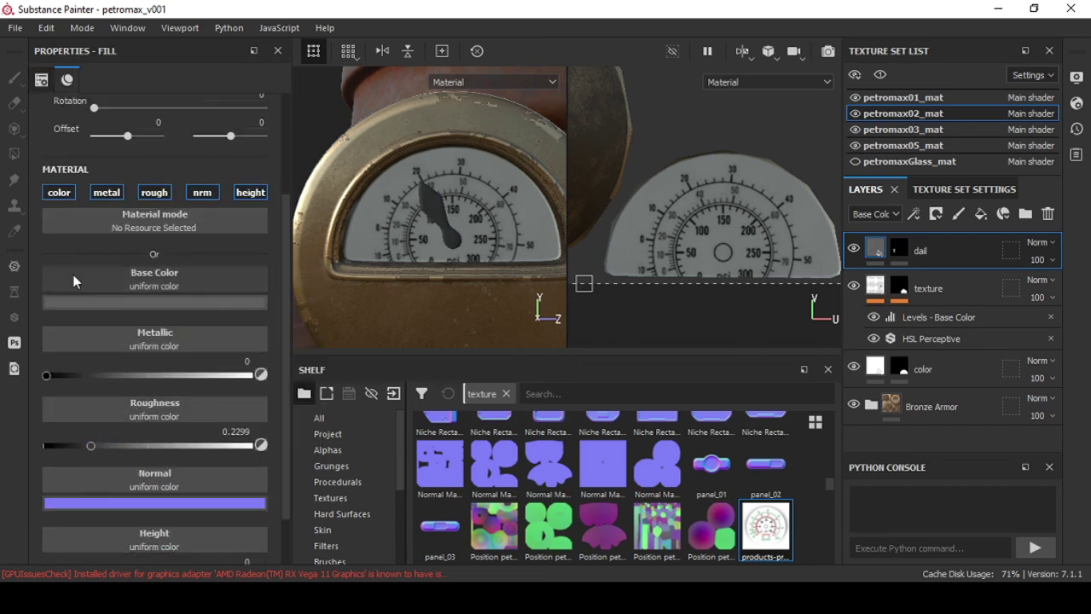
{"action": "left_click_drag", "start_coordinate": [47, 376], "coordinate": [171, 376]}
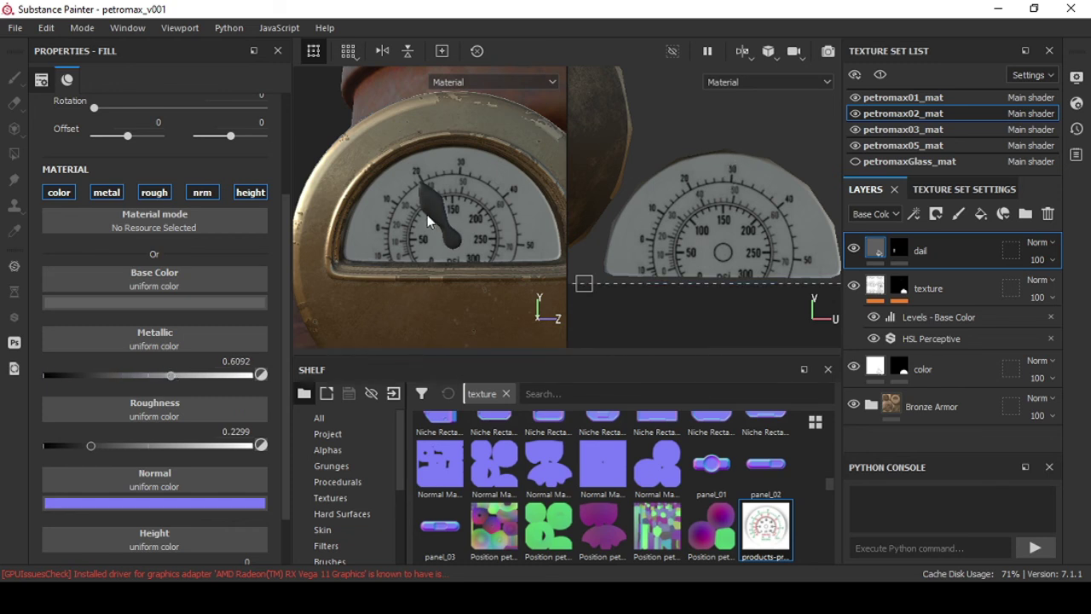
Step: Switch to the full-size 3D-only view and orbit to see the model's side
{"action": "scroll", "coordinate": [430, 212], "scroll_direction": "down", "scroll_amount": 2}
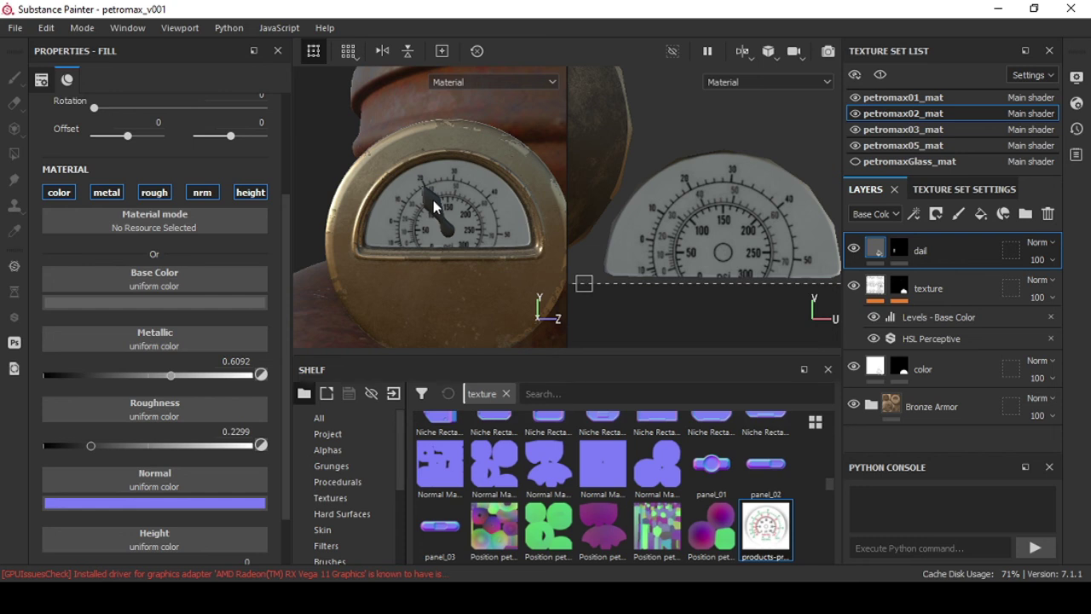
{"action": "key", "text": "F2"}
{"action": "scroll", "coordinate": [583, 199], "scroll_direction": "down", "scroll_amount": 2}
{"action": "mouse_move", "coordinate": [583, 199]}
{"action": "left_mouse_down", "text": "alt"}
{"action": "mouse_move", "coordinate": [478, 208]}
{"action": "mouse_move", "coordinate": [588, 207]}
{"action": "mouse_move", "coordinate": [562, 149]}
{"action": "left_mouse_up", "text": "alt"}
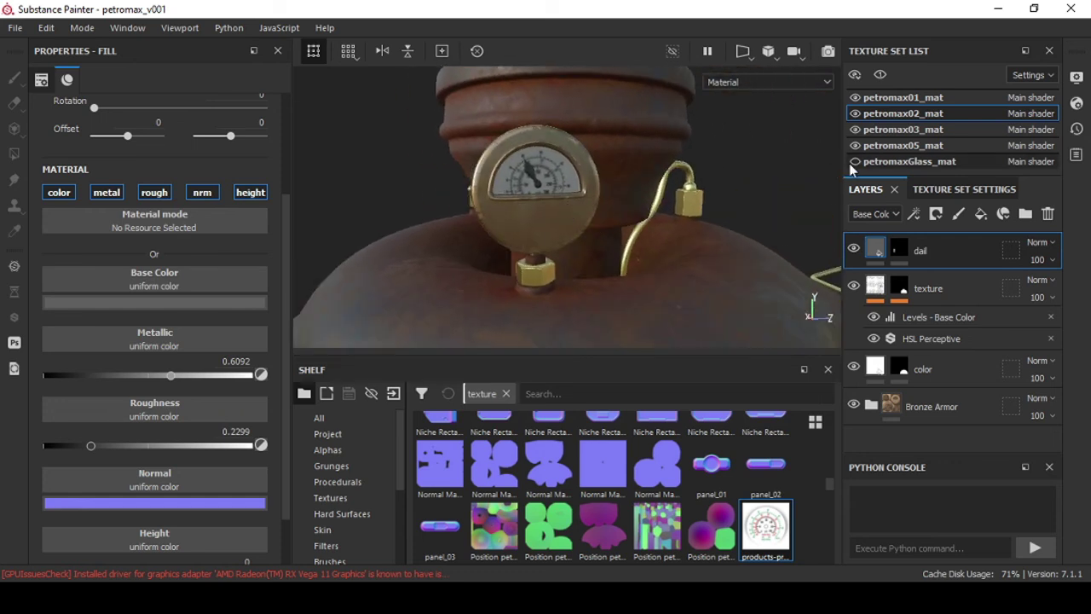
{"action": "mouse_move", "coordinate": [532, 175]}
{"action": "left_mouse_down", "text": "alt"}
{"action": "mouse_move", "coordinate": [556, 230]}
{"action": "mouse_move", "coordinate": [535, 188]}
{"action": "left_mouse_up", "text": "alt"}
{"action": "right_click_drag", "start_coordinate": [535, 187], "coordinate": [516, 160], "text": "shift"}
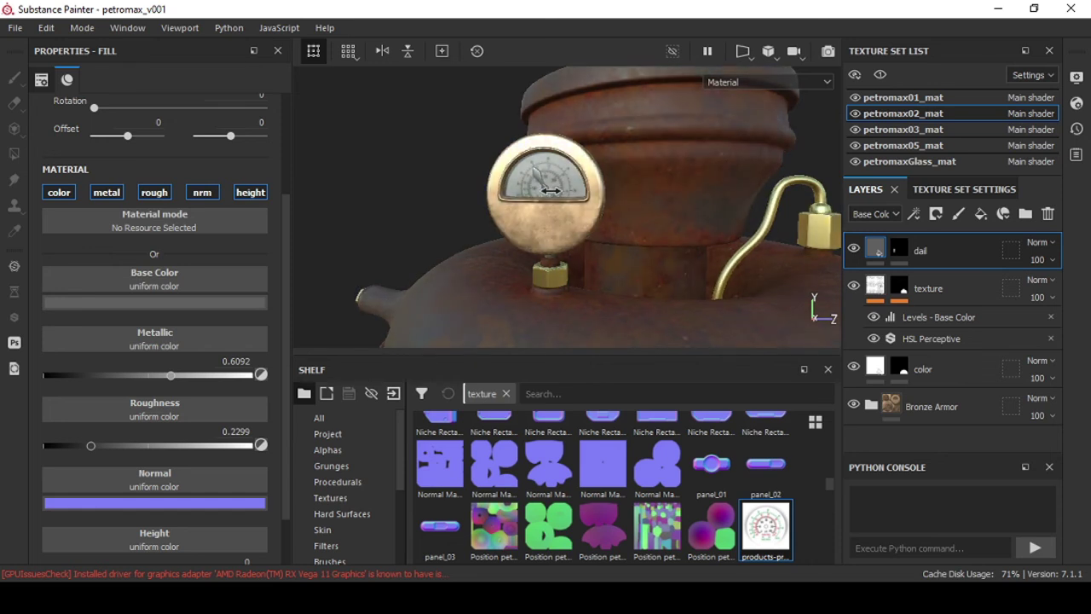
{"action": "mouse_move", "coordinate": [515, 159]}
{"action": "left_mouse_down", "text": "alt"}
{"action": "mouse_move", "coordinate": [560, 213]}
{"action": "mouse_move", "coordinate": [636, 233]}
{"action": "mouse_move", "coordinate": [502, 192]}
{"action": "mouse_move", "coordinate": [518, 134]}
{"action": "mouse_move", "coordinate": [597, 195]}
{"action": "mouse_move", "coordinate": [624, 198]}
{"action": "left_mouse_up", "text": "alt"}
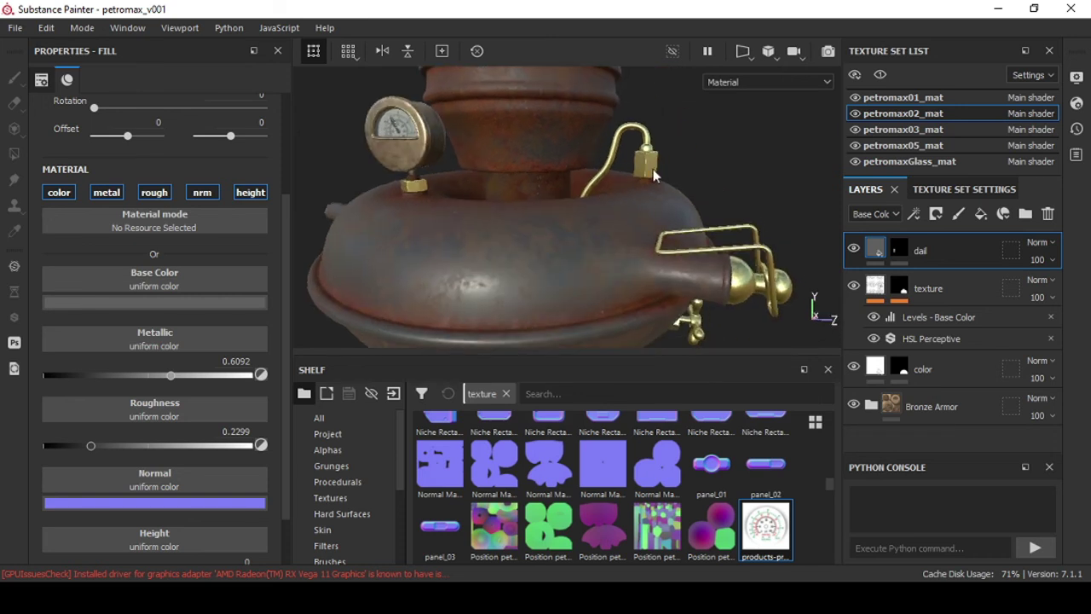